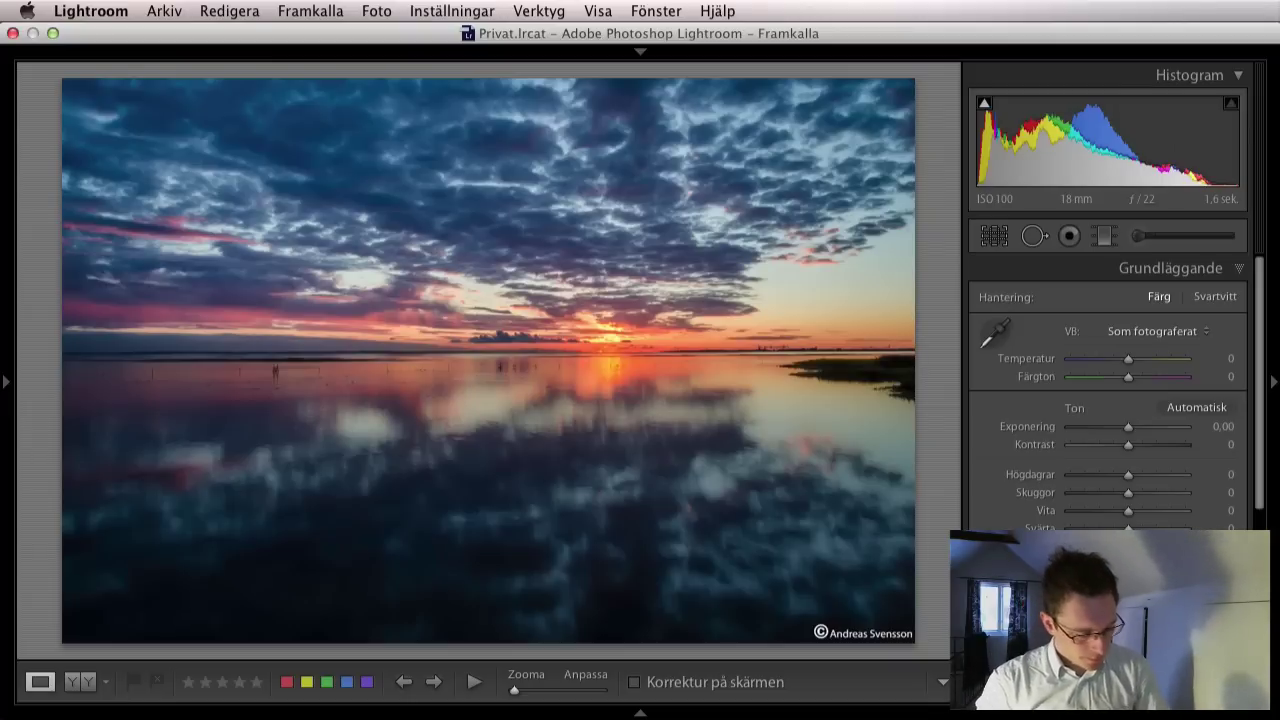
Step: Overlay the sunset's camera details: NIKON D7000, 1,6 sek at f/22, ISO 100, 18 mm
{"action": "key", "text": "i"}
{"action": "key", "text": "i"}
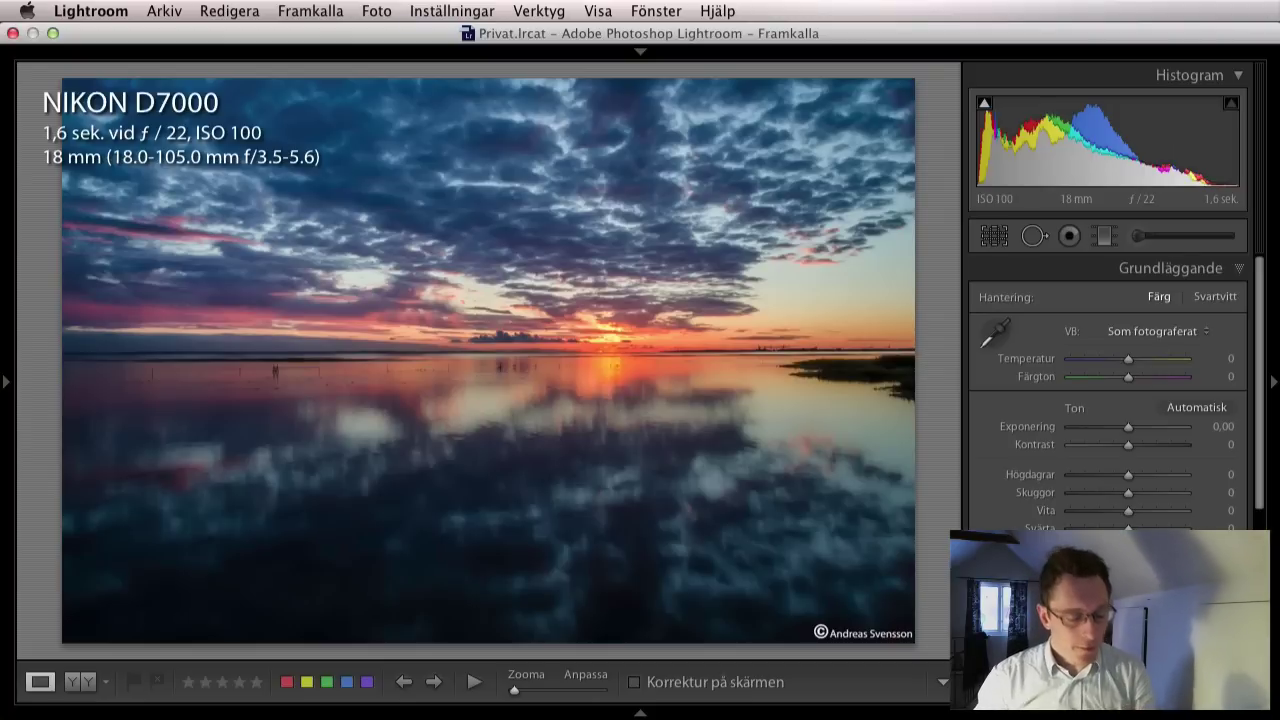
Step: Turn off the info overlay so the sunset seascape shows with no text
{"action": "key", "text": "i"}
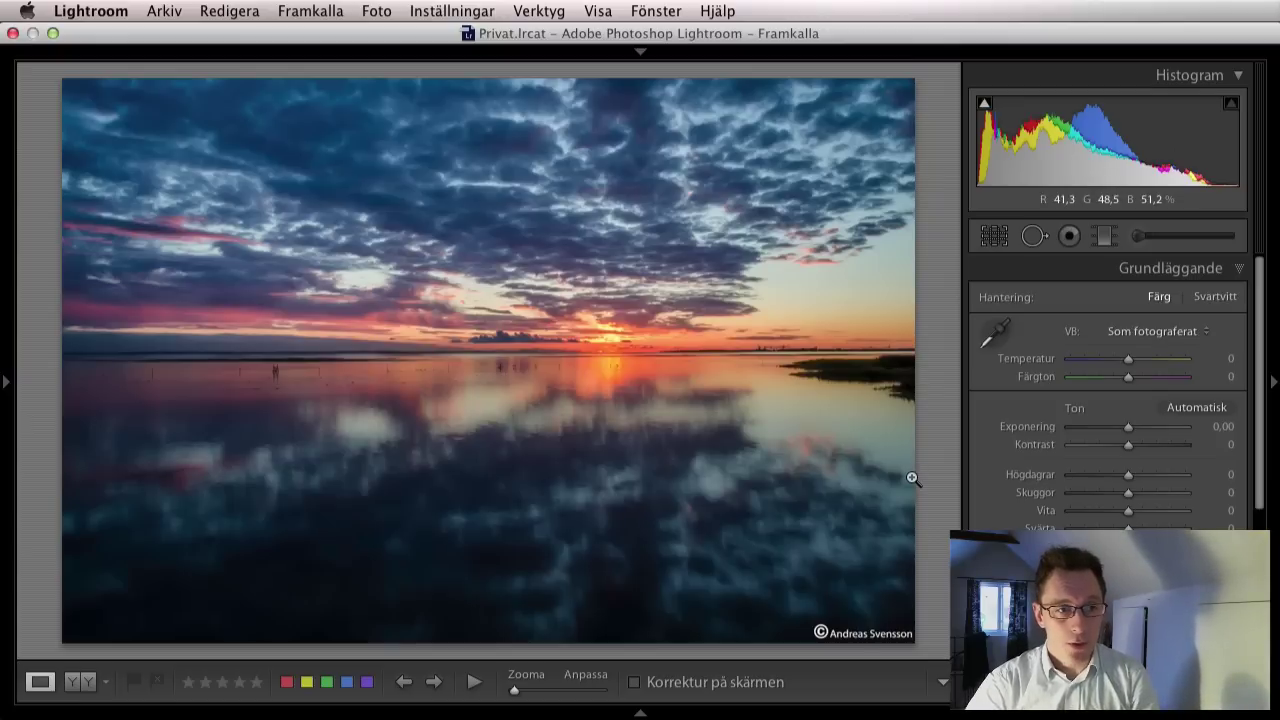
Step: Compare the sunset's two versions, then reveal its Högdagerprioritet post-crop vignette at Mängd −20
{"action": "key", "text": "Right"}
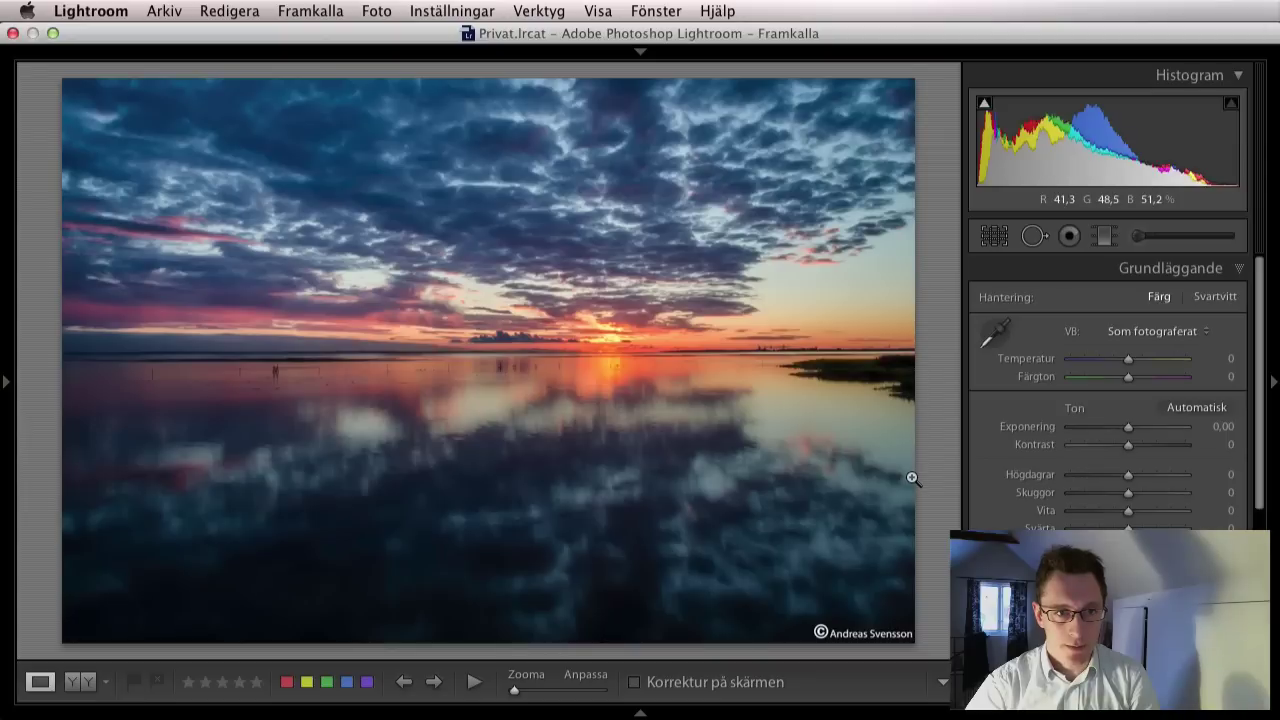
{"action": "key", "text": "Right"}
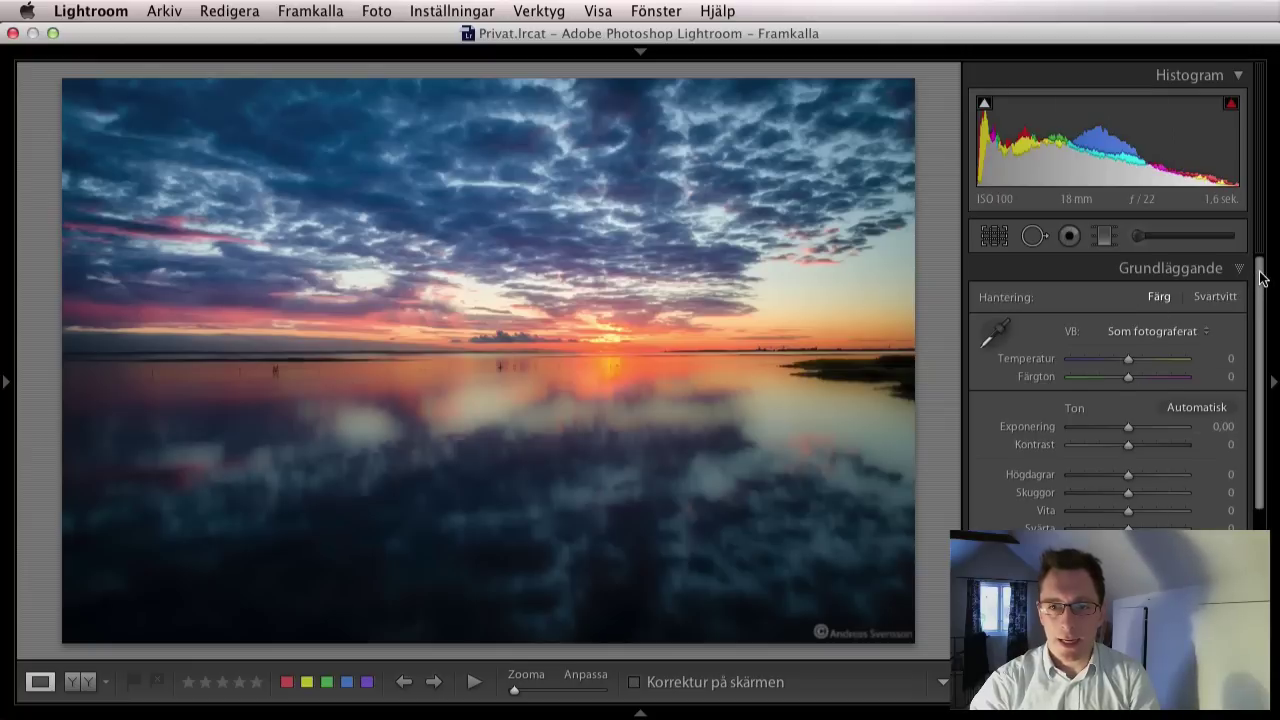
{"action": "left_click_drag", "start_coordinate": [1261, 278], "coordinate": [1258, 497]}
{"action": "left_click", "coordinate": [1200, 557]}
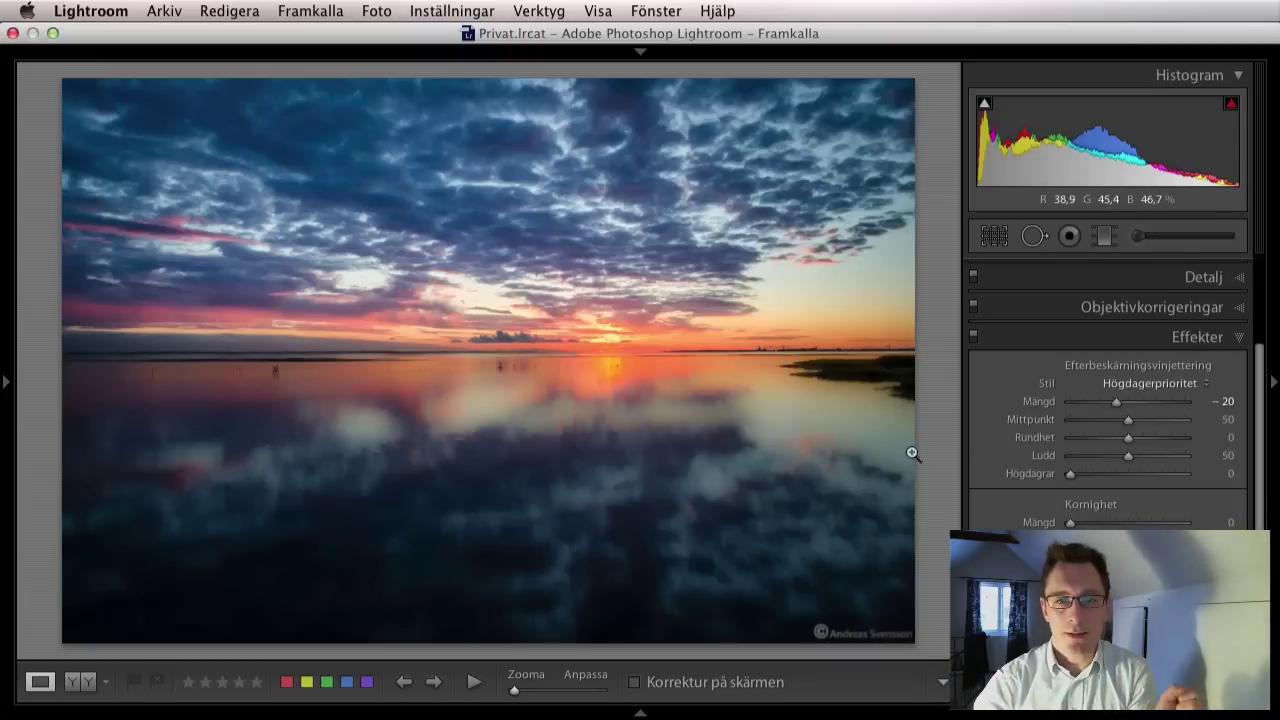
Step: Review the sunset's horizon graduated filters, ending on one with Klarhet and Skärpa −100
{"action": "left_click", "coordinate": [1103, 238]}
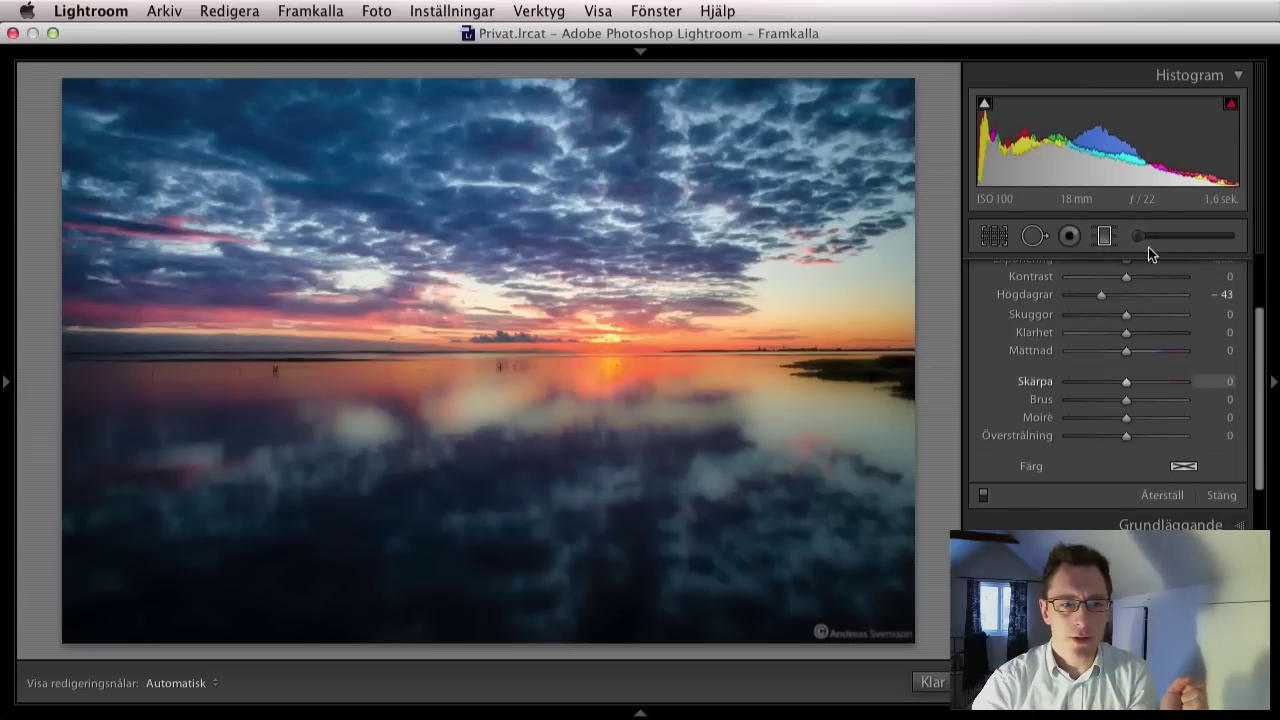
{"action": "left_click_drag", "start_coordinate": [575, 396], "coordinate": [531, 340]}
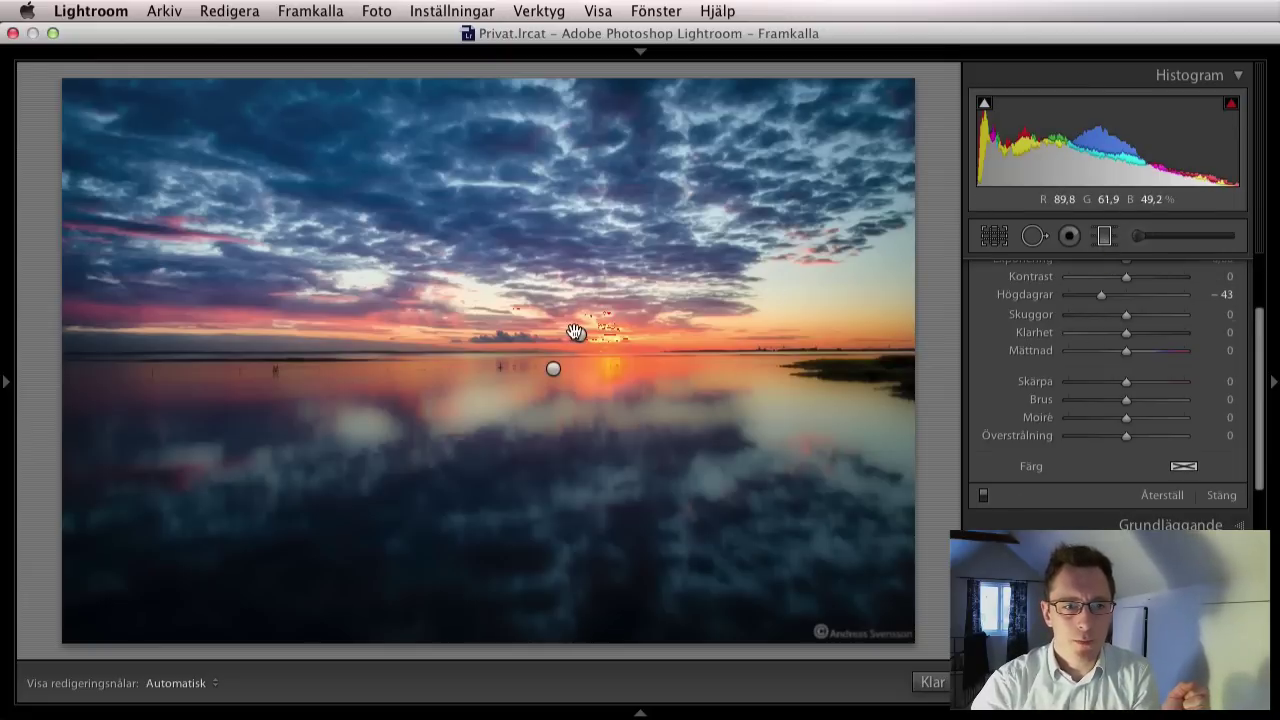
{"action": "left_click", "coordinate": [577, 333]}
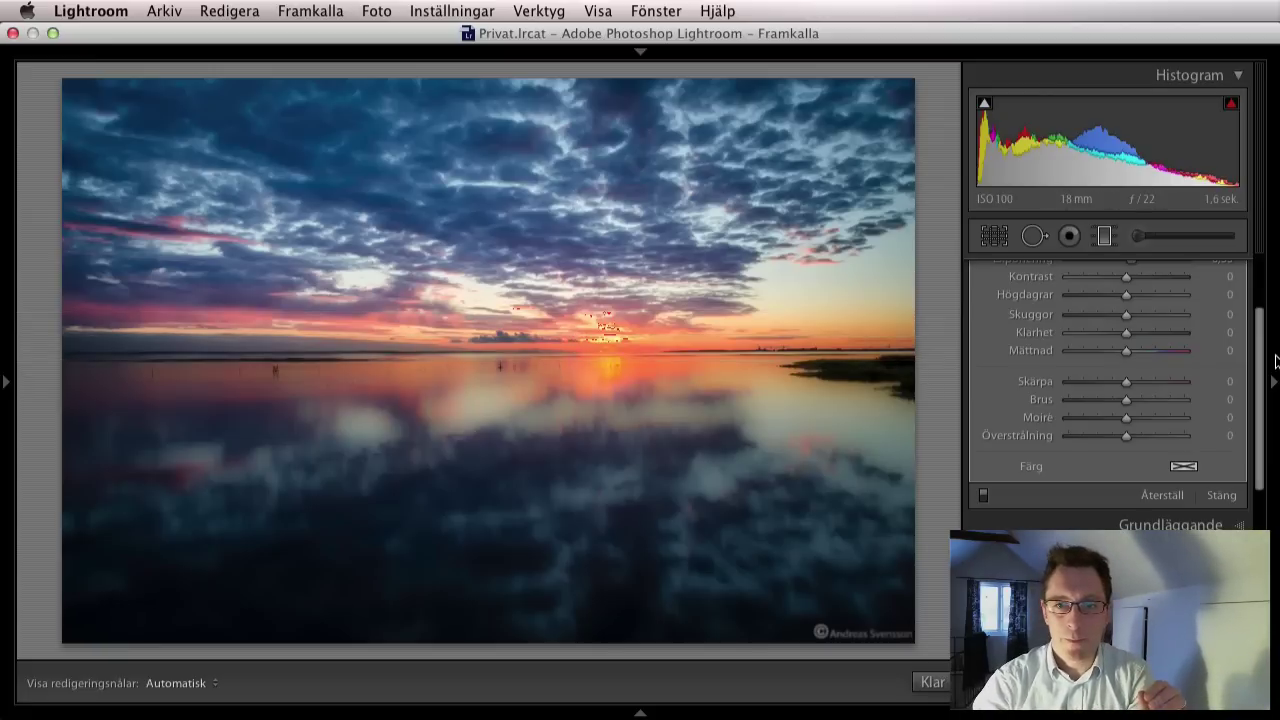
{"action": "scroll", "coordinate": [1261, 364], "scroll_direction": "up", "scroll_amount": 5}
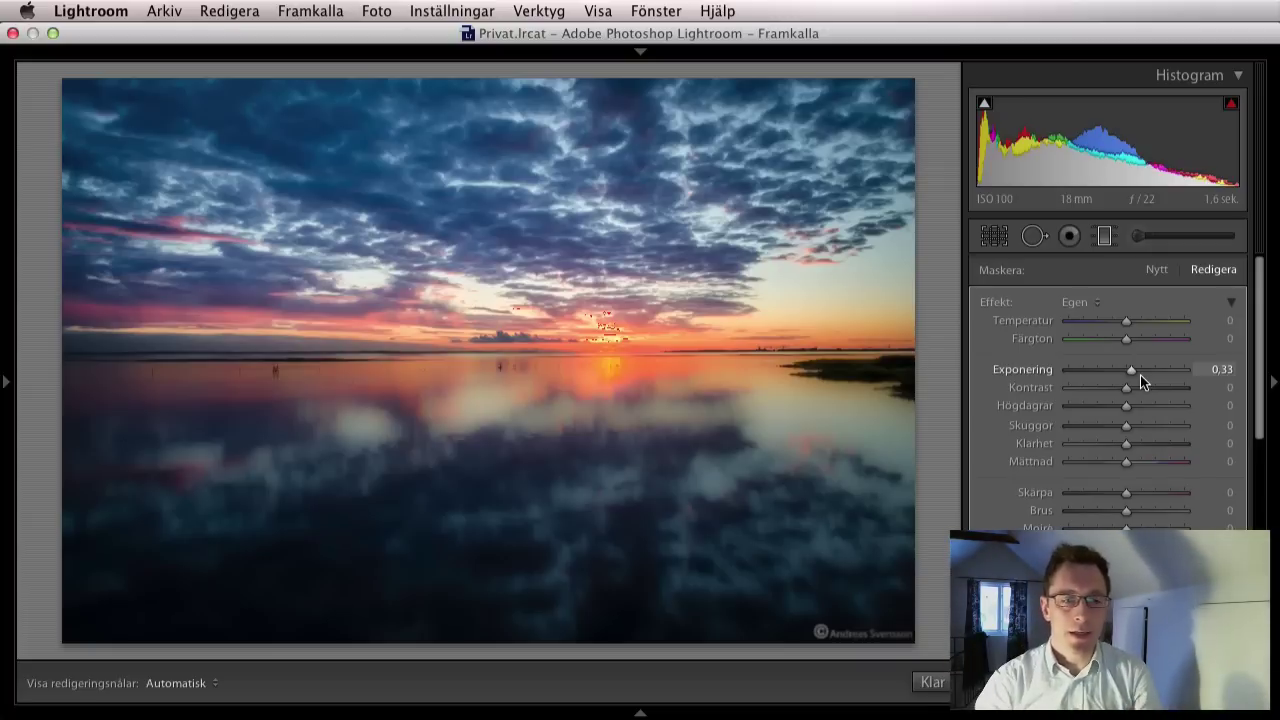
{"action": "mouse_move", "coordinate": [507, 396]}
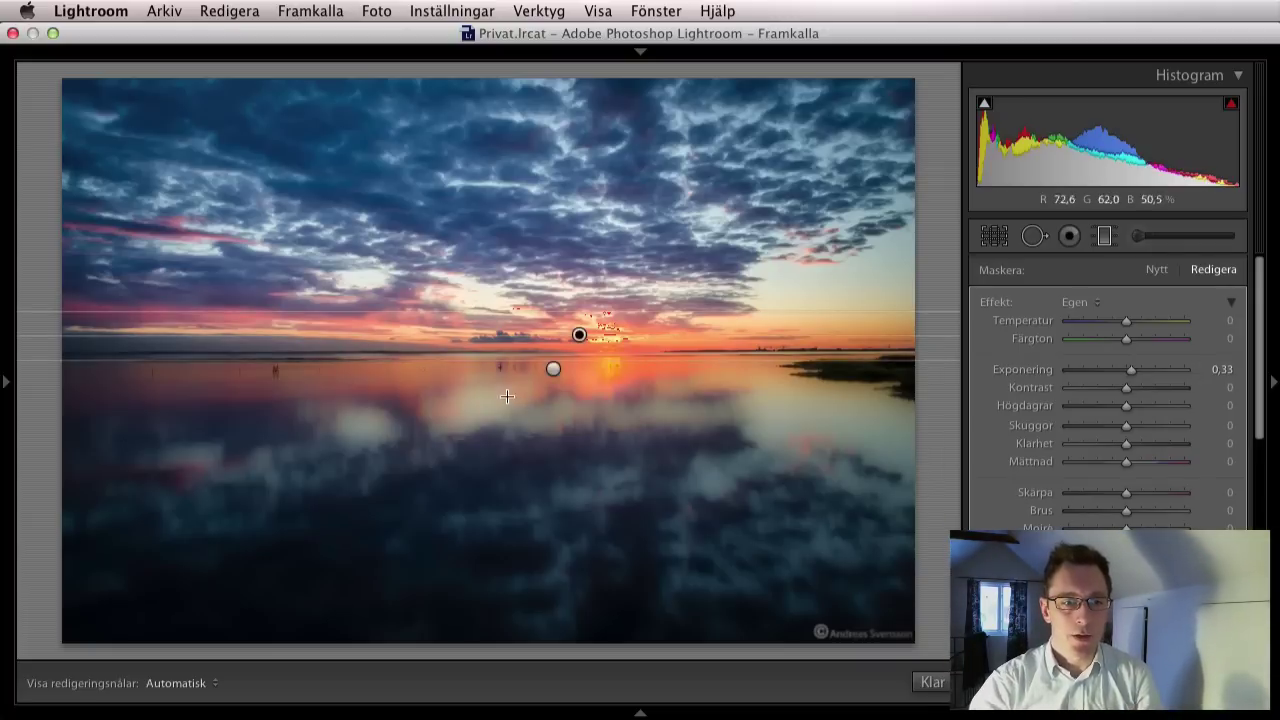
{"action": "left_click_drag", "start_coordinate": [554, 350], "coordinate": [543, 392]}
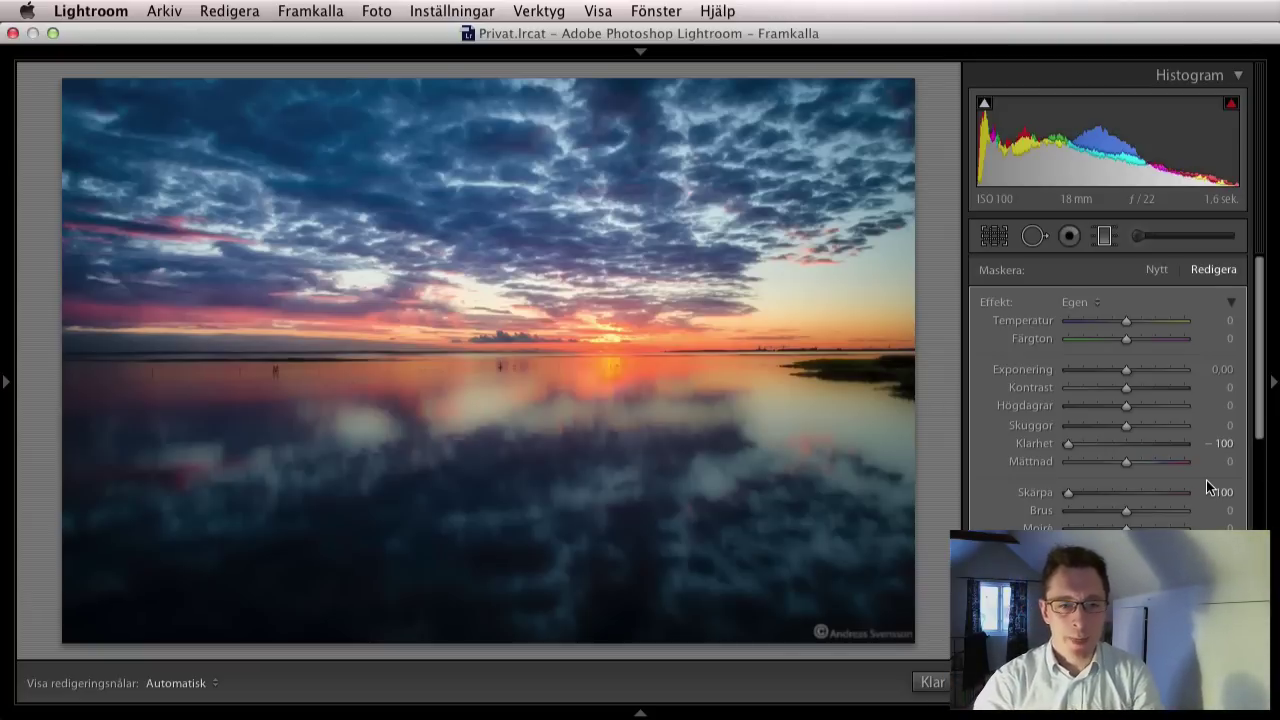
Step: Close the graduated filters and check each brush pin: Klarhet −100, Exponering 0.33, Temperatur 20
{"action": "mouse_move", "coordinate": [488, 360]}
{"action": "left_click", "coordinate": [932, 683]}
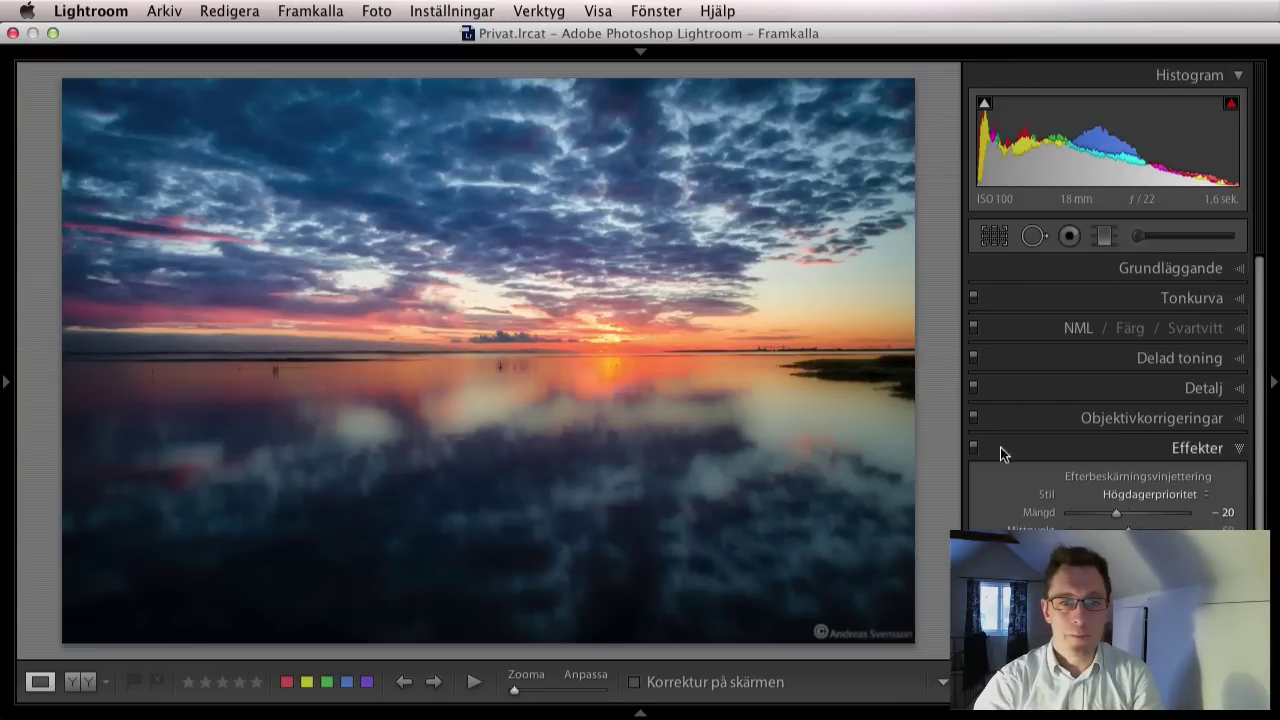
{"action": "left_click", "coordinate": [1138, 236]}
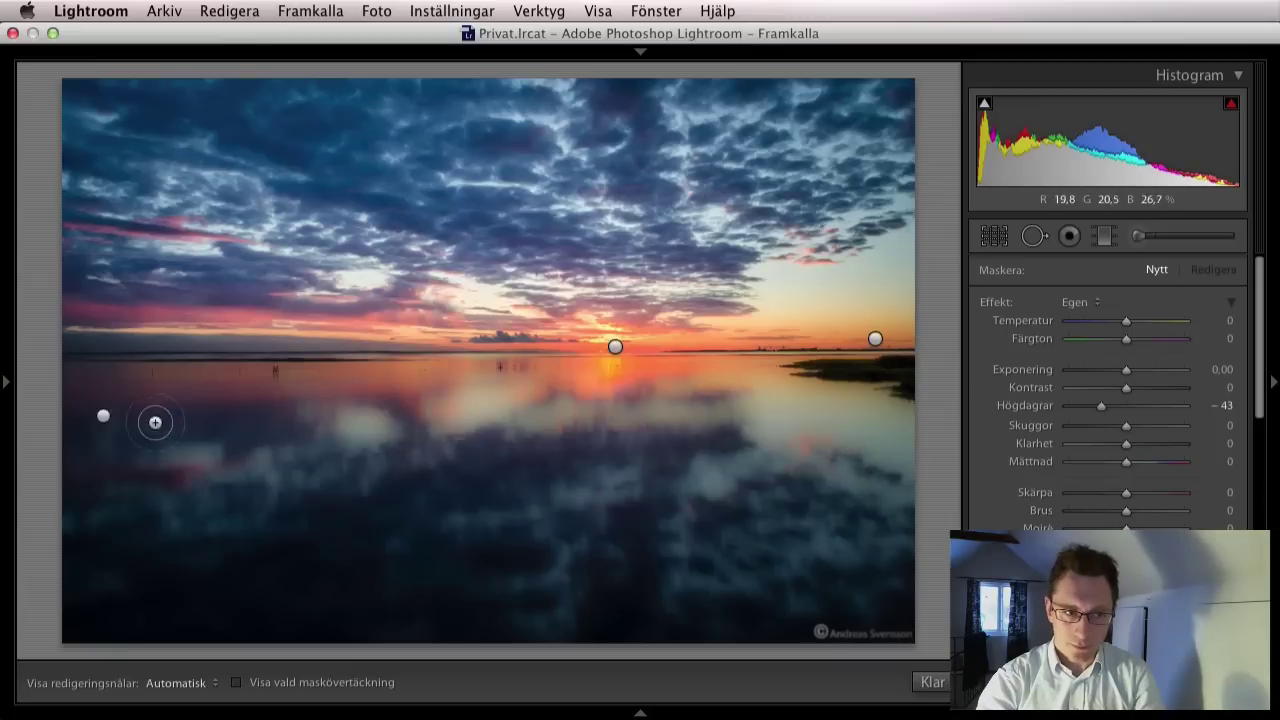
{"action": "left_click", "coordinate": [103, 418]}
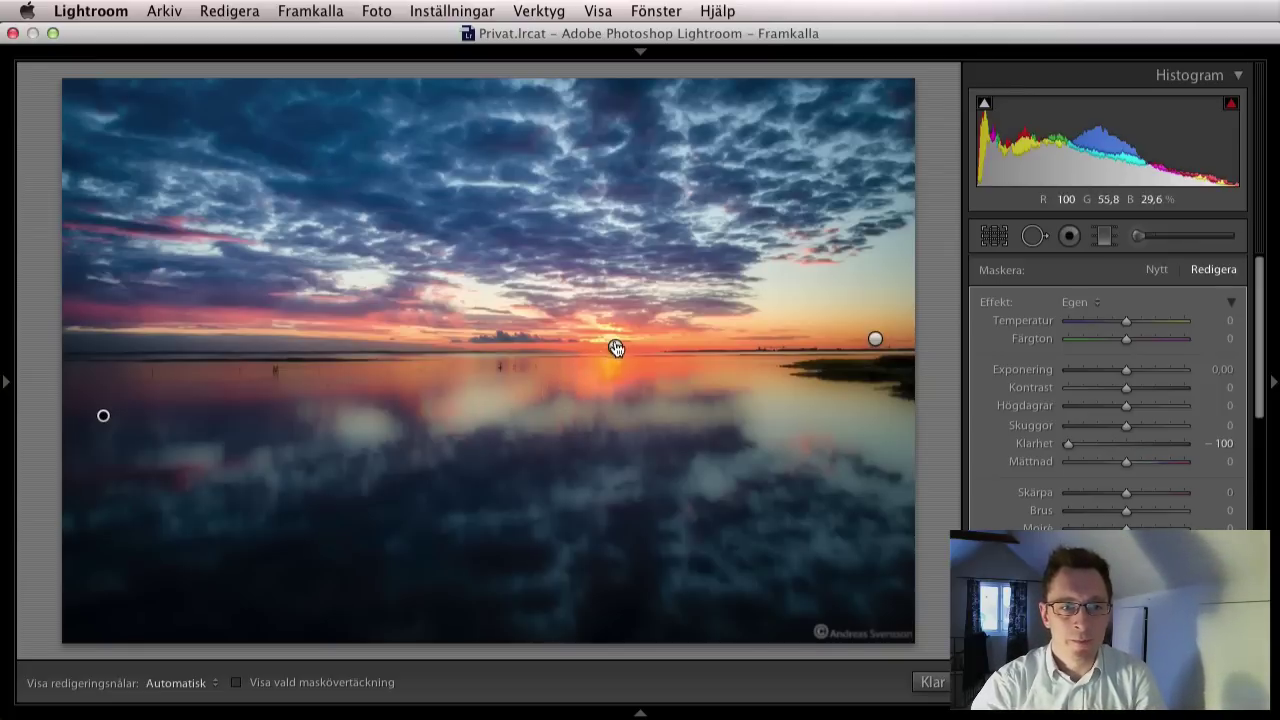
{"action": "left_click", "coordinate": [616, 347]}
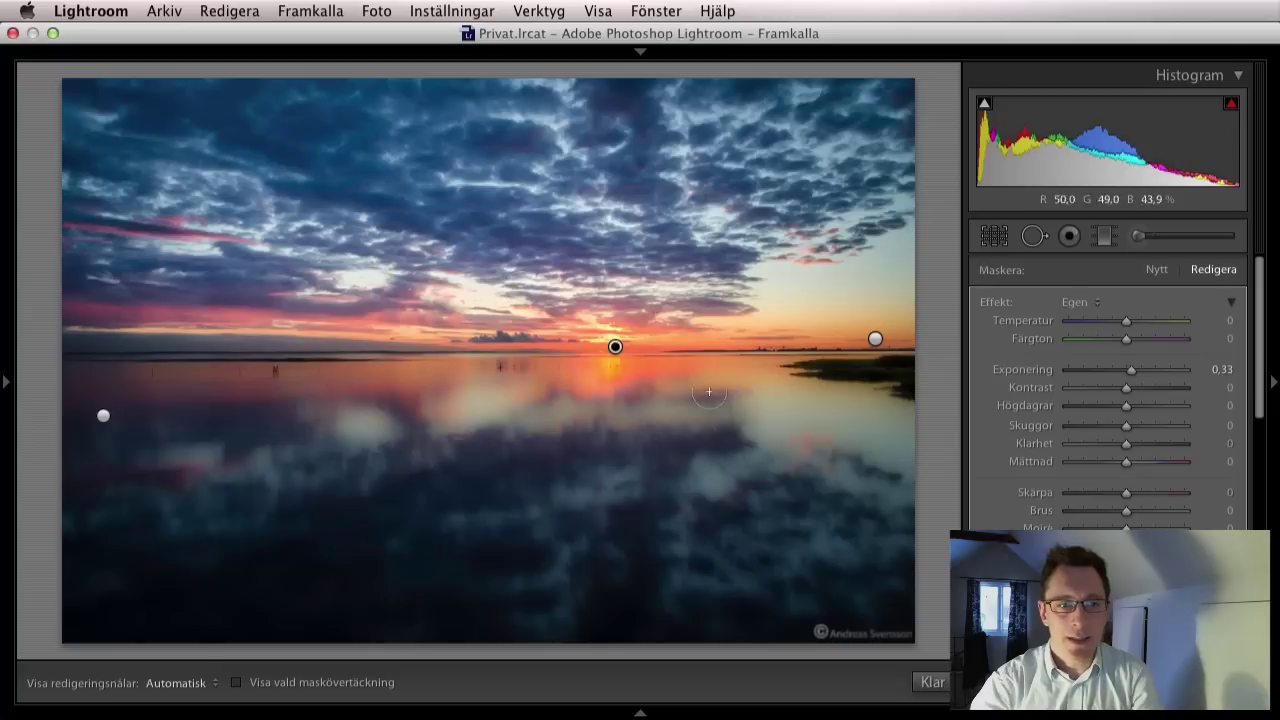
{"action": "left_click", "coordinate": [876, 341]}
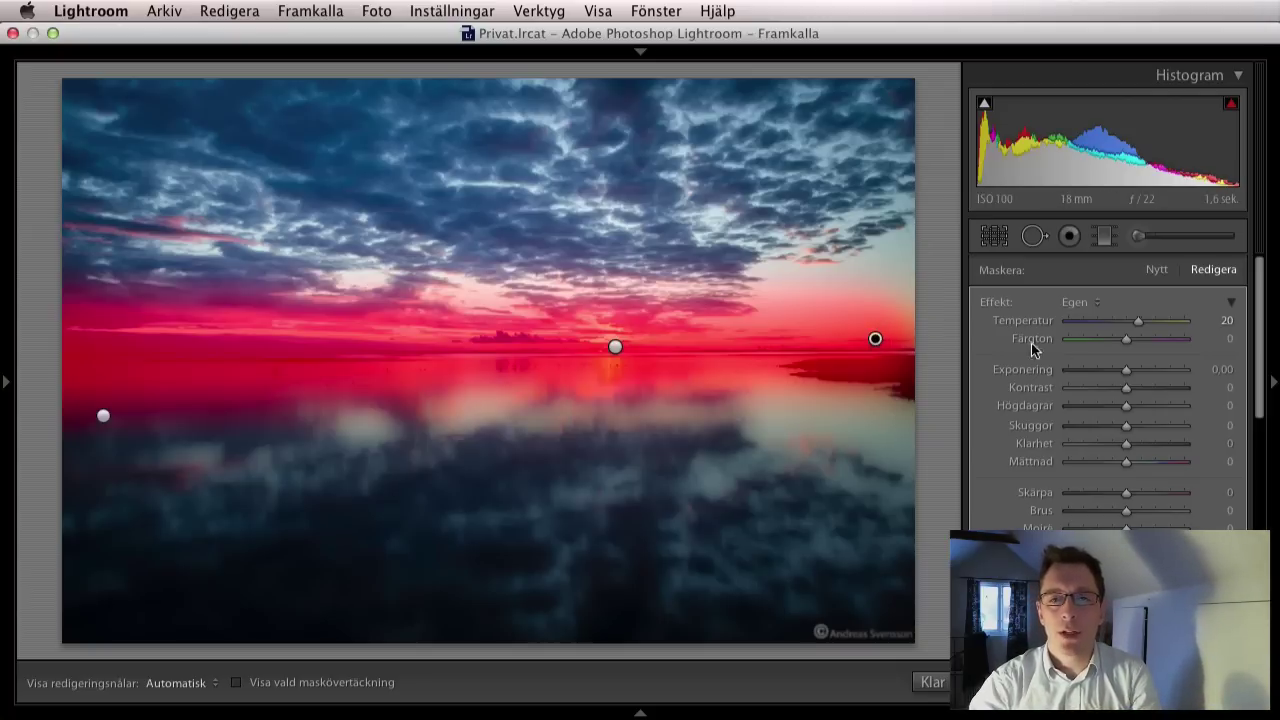
{"action": "left_click", "coordinate": [932, 682]}
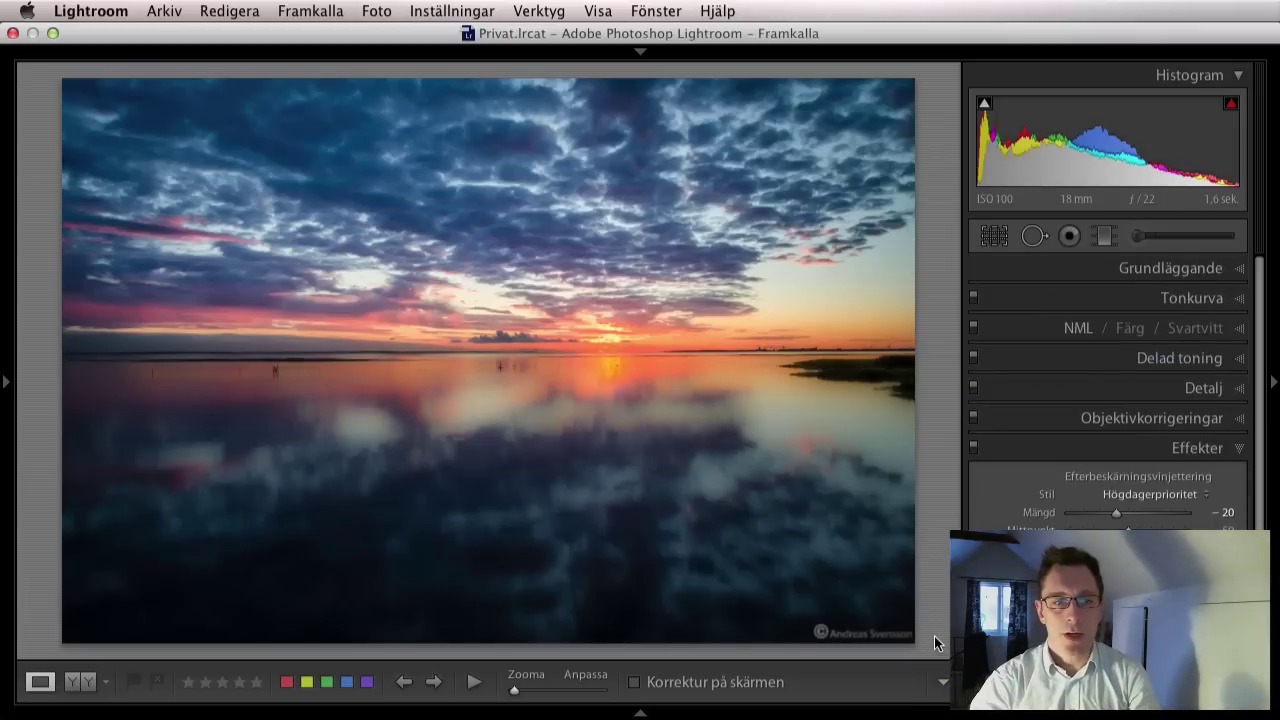
Step: Advance to the bee macro, check it at 1:1, and overlay its 1/250 sek, f/3,0, ISO 100 details
{"action": "key", "text": "backslash"}
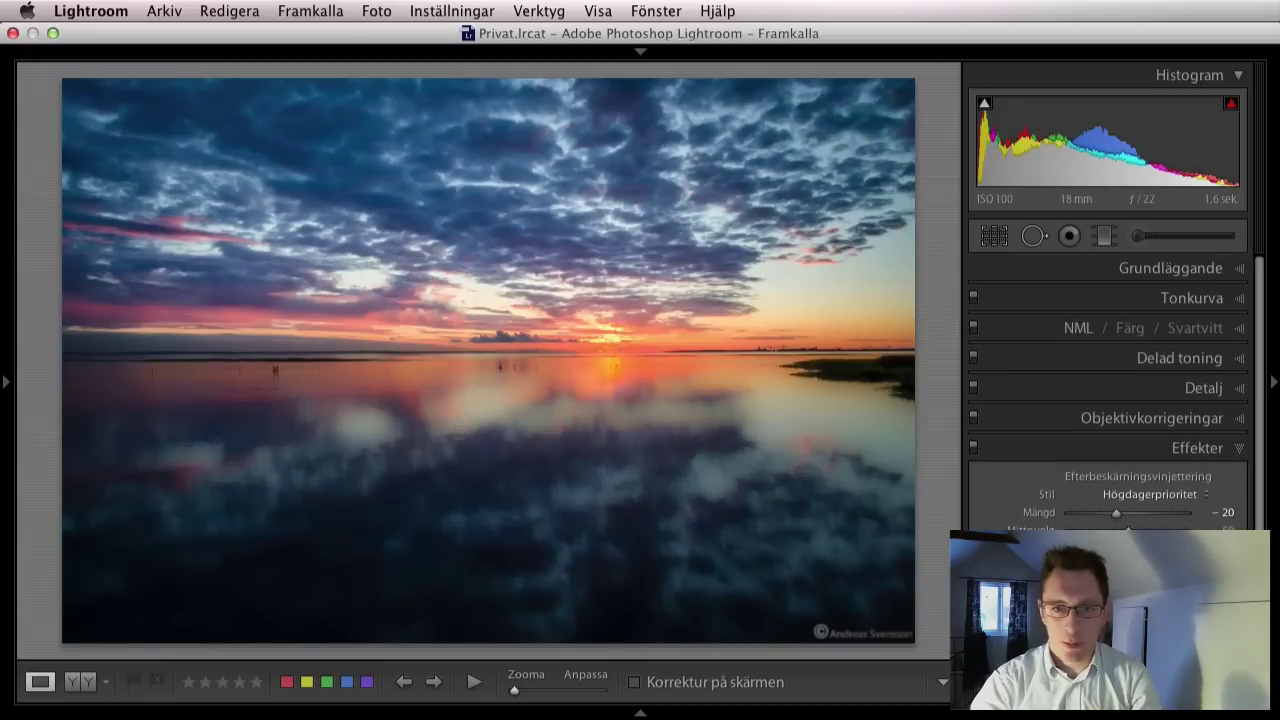
{"action": "key", "text": "Right"}
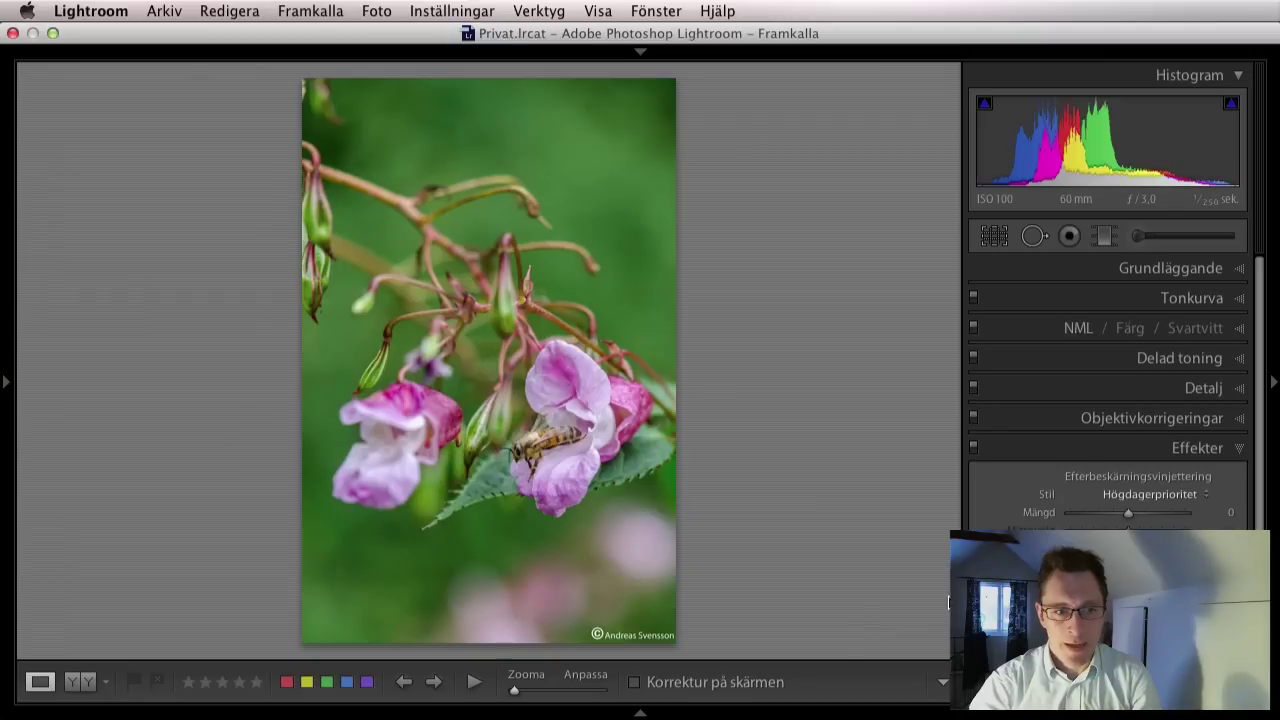
{"action": "left_click_drag", "start_coordinate": [538, 447], "coordinate": [330, 325]}
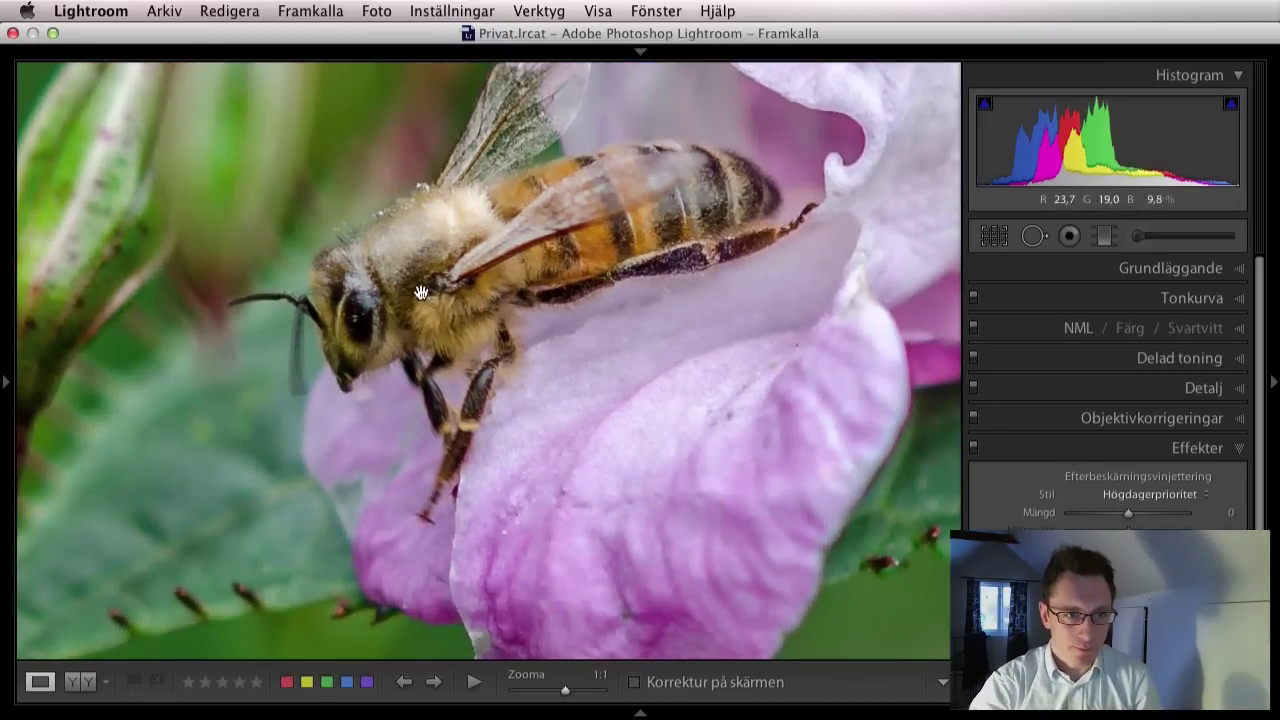
{"action": "left_click", "coordinate": [420, 300]}
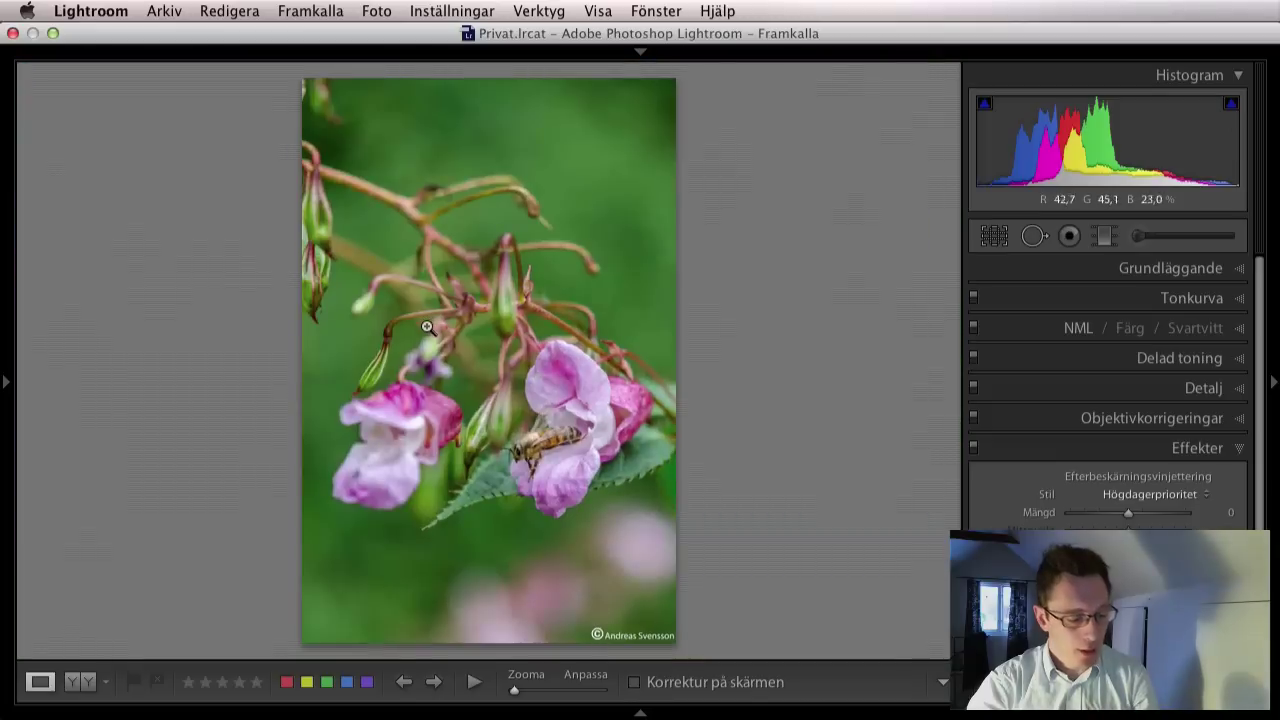
{"action": "key", "text": "i"}
{"action": "key", "text": "i"}
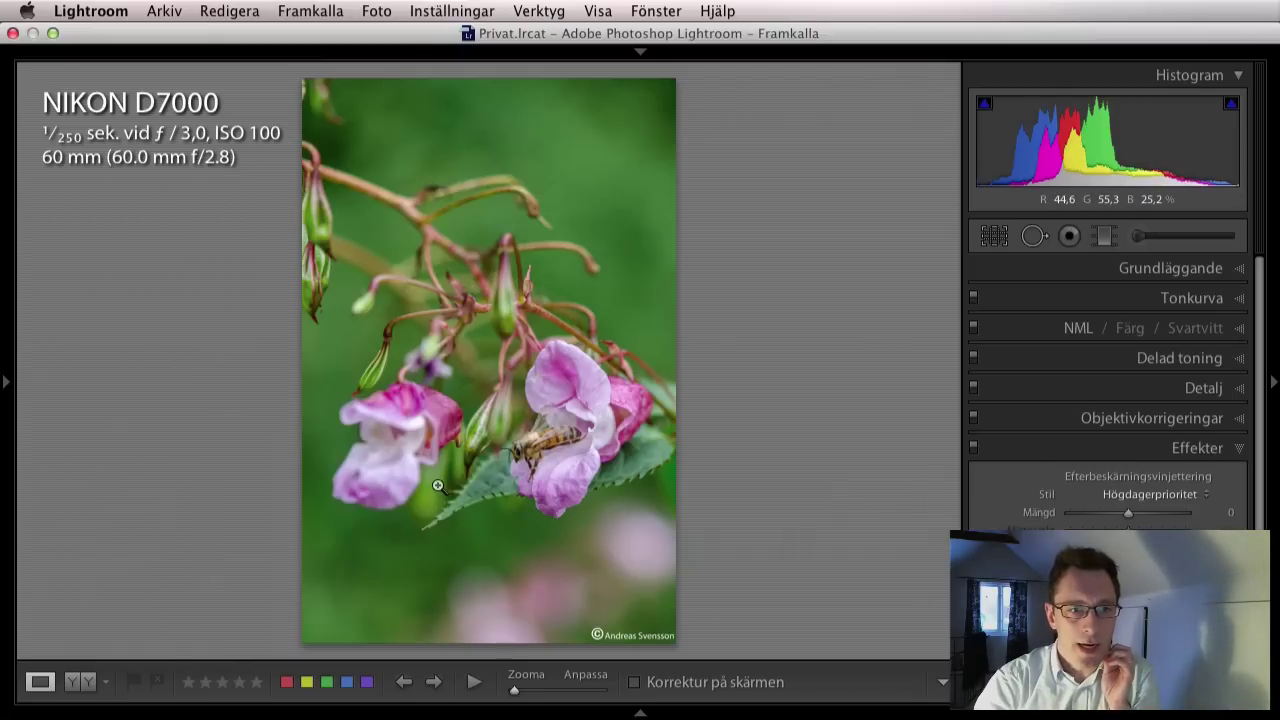
Step: Inspect the bee at 1:1 and compare the photo before and after editing
{"action": "left_click", "coordinate": [528, 455]}
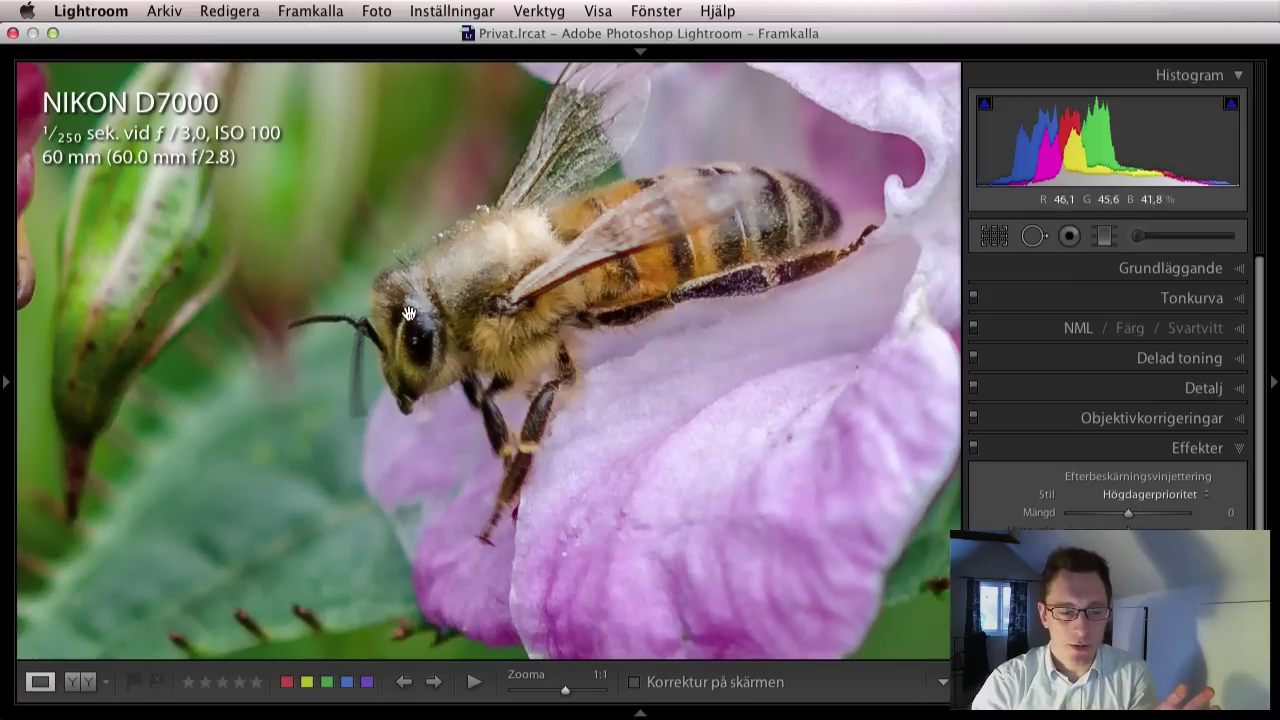
{"action": "left_click", "coordinate": [388, 352]}
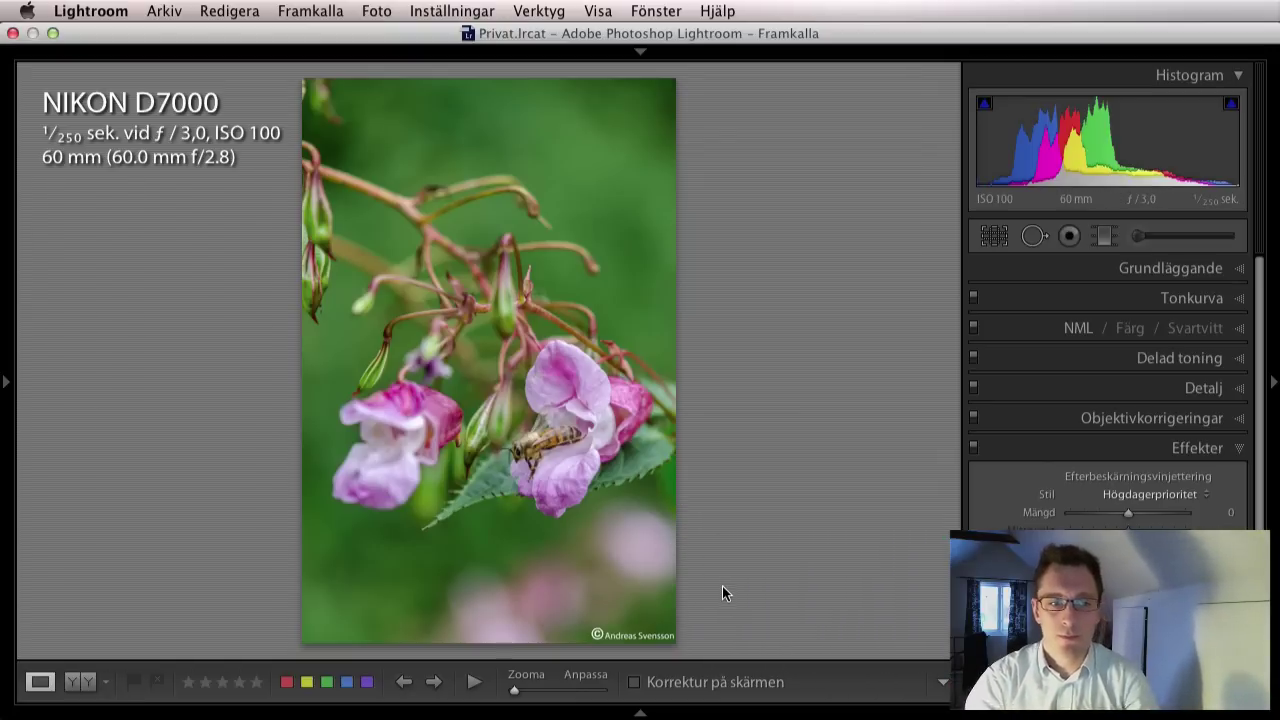
{"action": "key", "text": "super+z"}
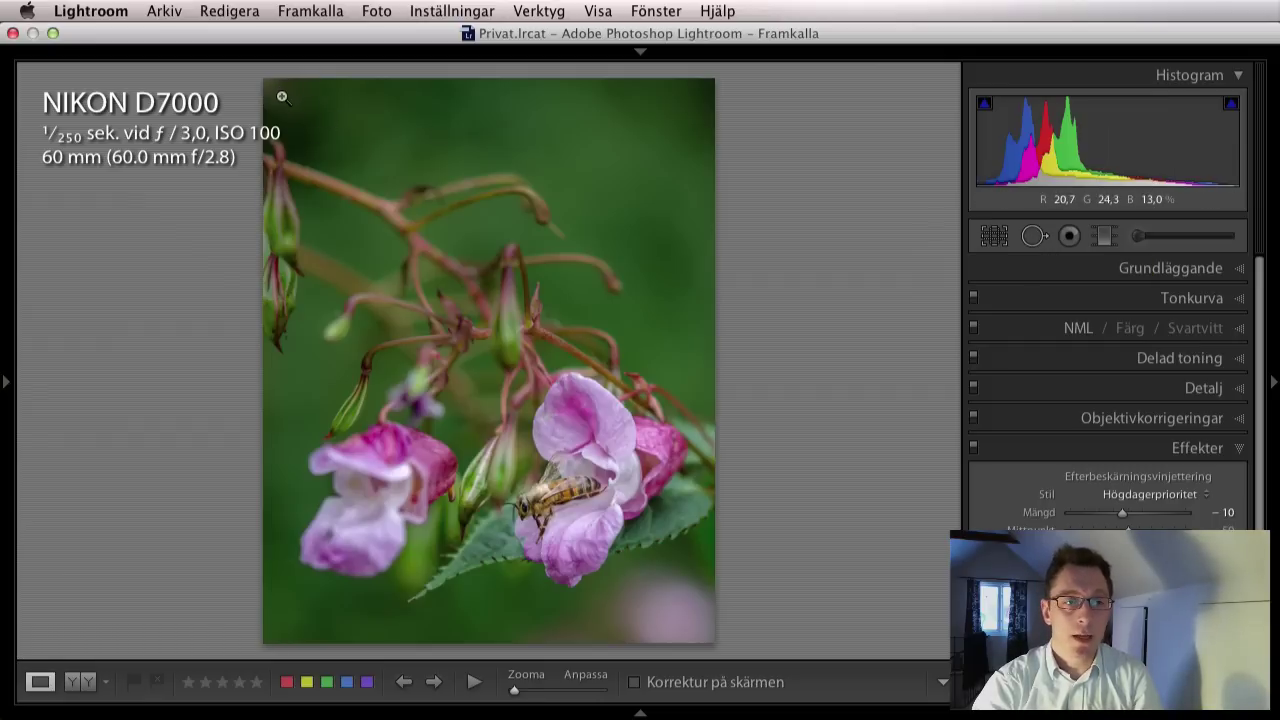
Step: Hide the bee photo's camera overlay and expand the Grundläggande panel
{"action": "key", "text": "i"}
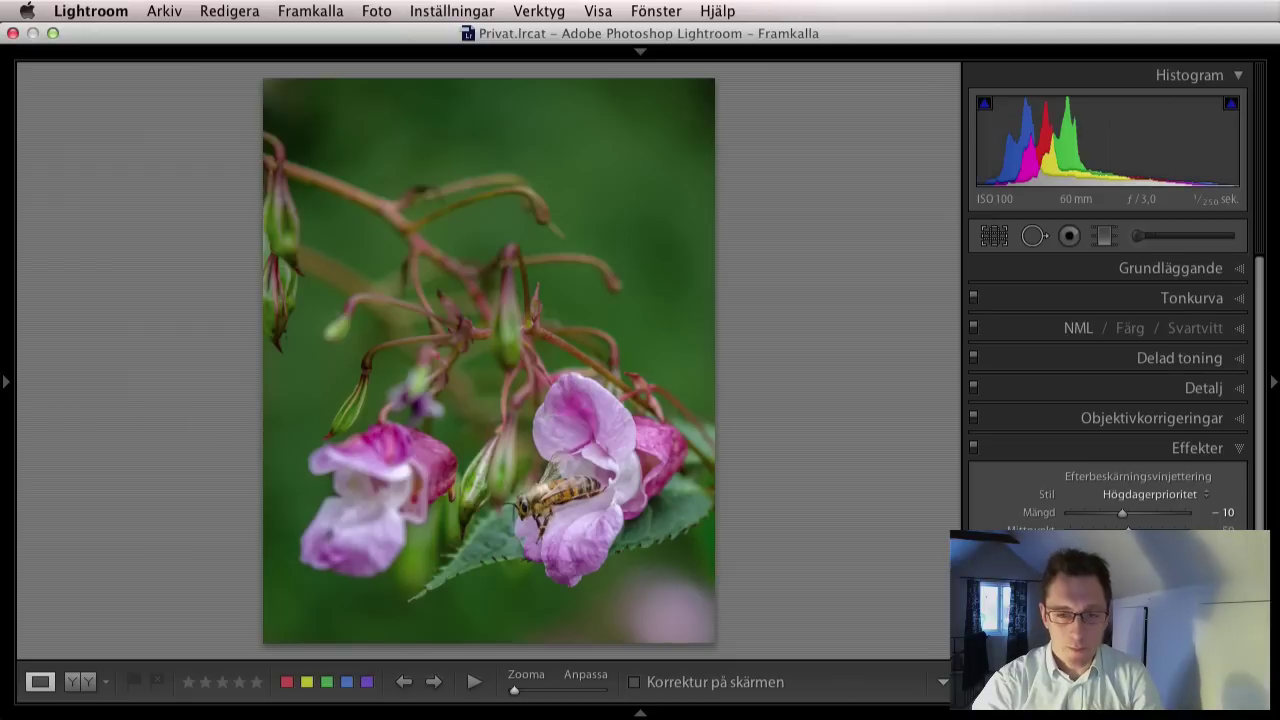
{"action": "left_click", "coordinate": [1200, 270]}
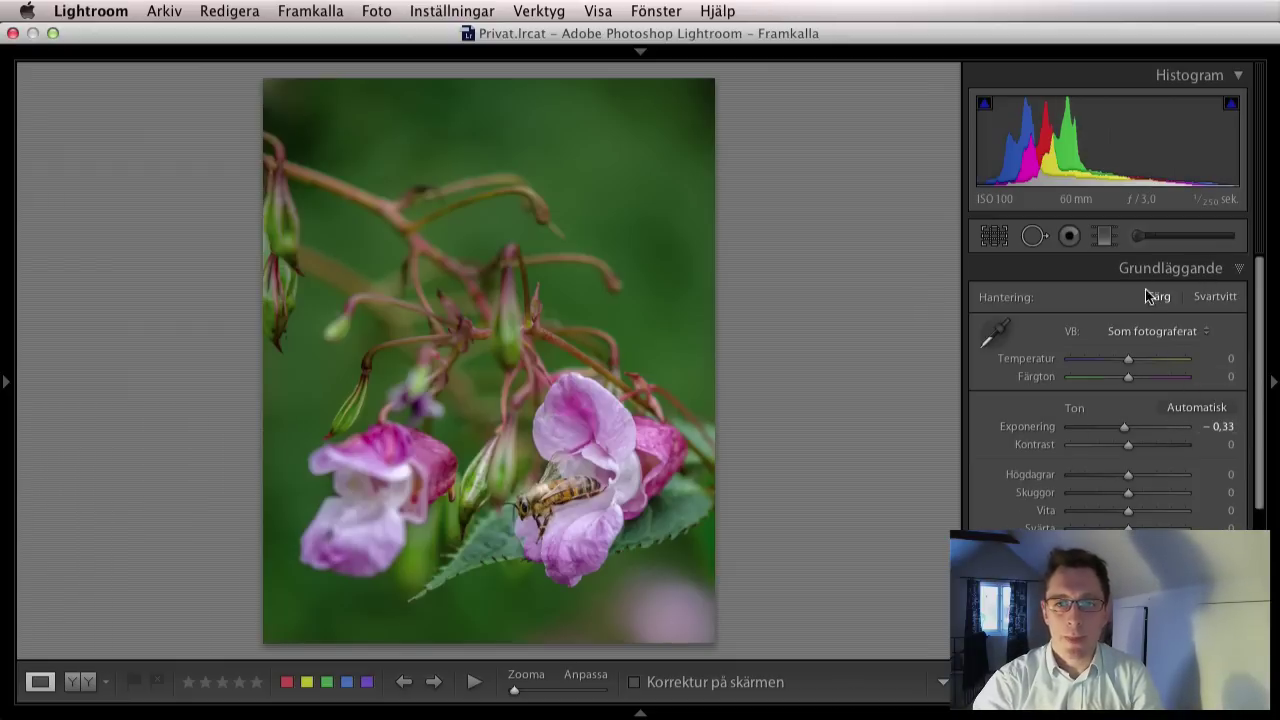
{"action": "left_click", "coordinate": [1135, 236]}
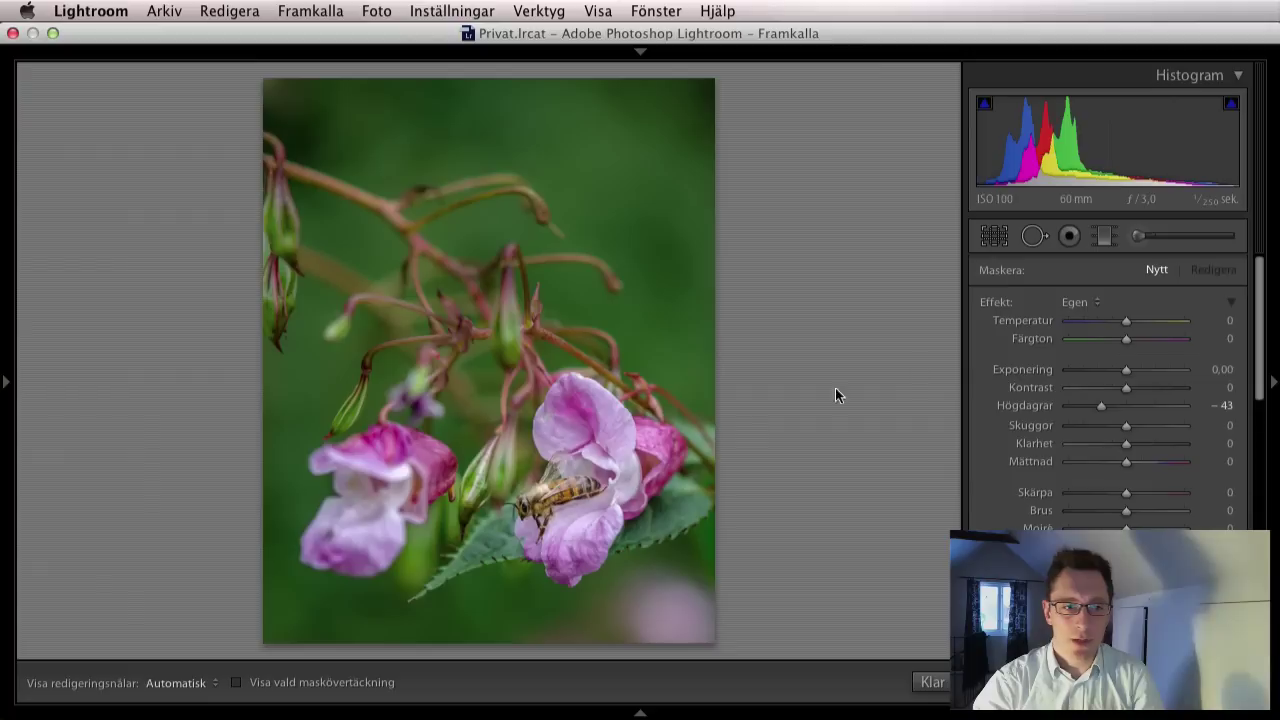
Step: Paint Exponering 0.33 and Skärpa 69 over the bee, then close the brush
{"action": "left_click", "coordinate": [547, 493]}
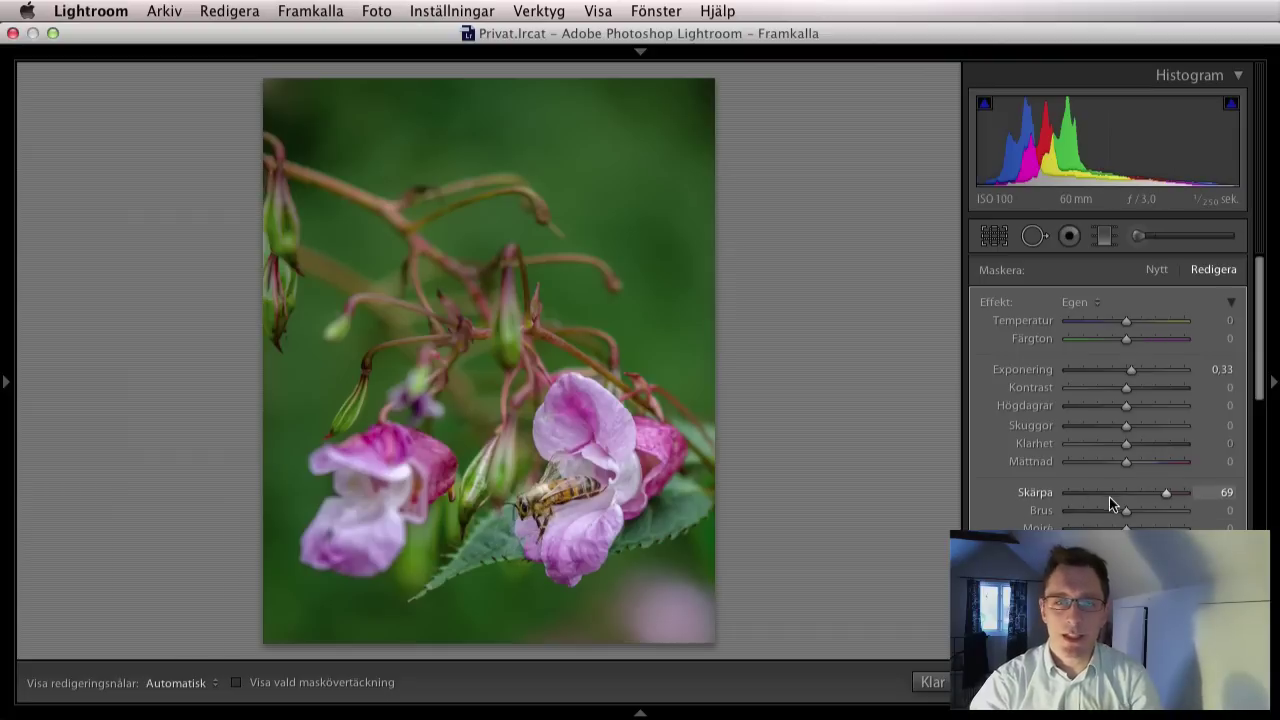
{"action": "left_click", "coordinate": [932, 682]}
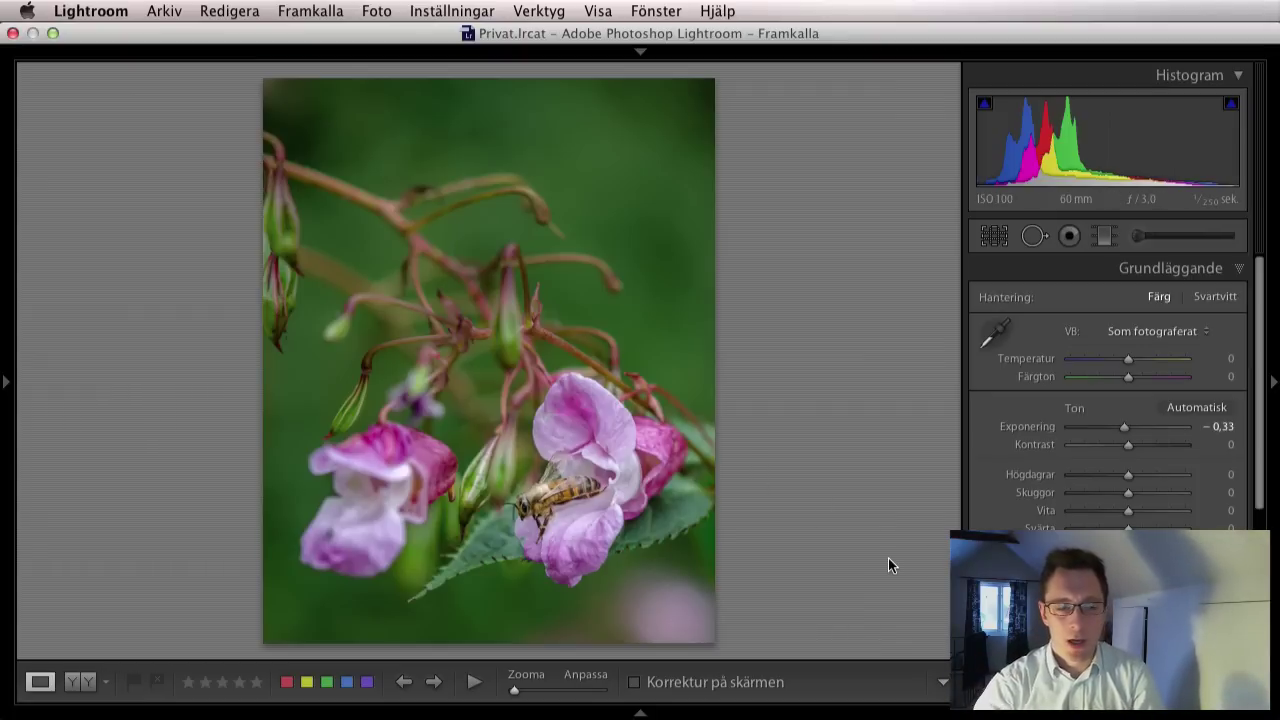
Step: Advance from the flower to the purple sunset seascape photo
{"action": "key", "text": "Right"}
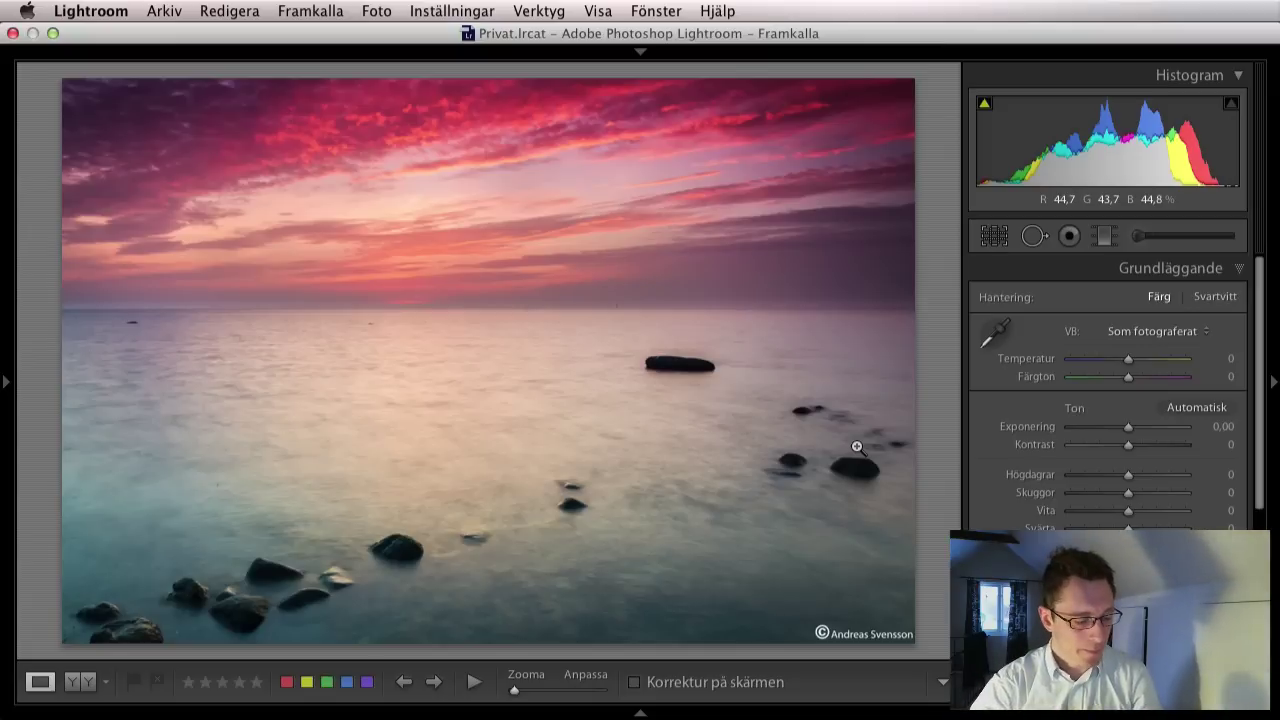
Step: Show and hide the capture info, then move on to the darker rocky seascape
{"action": "key", "text": "i"}
{"action": "key", "text": "i"}
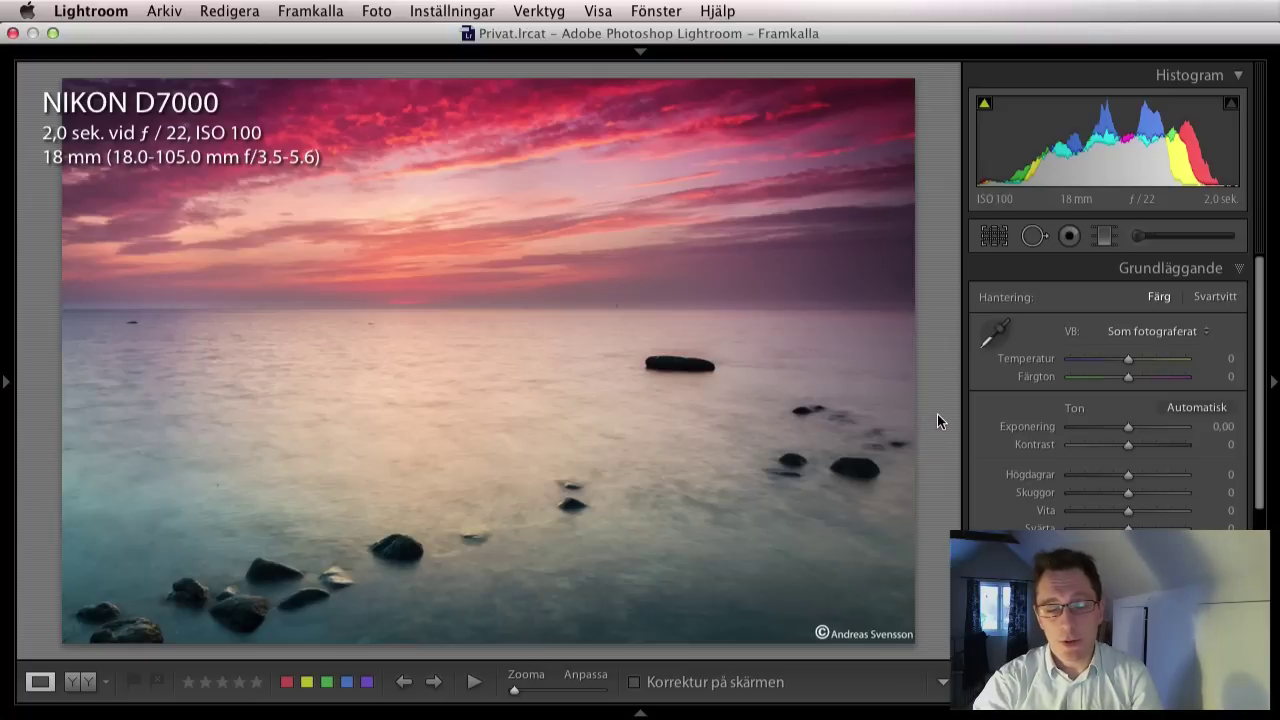
{"action": "key", "text": "i"}
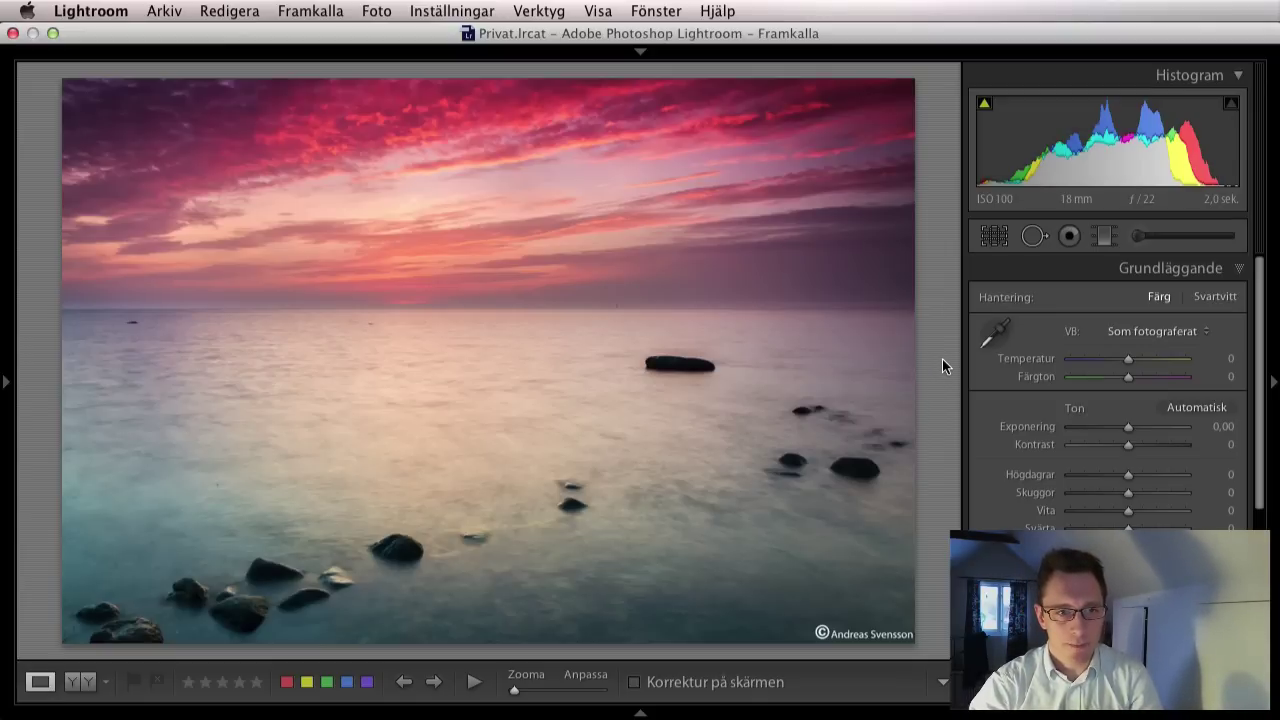
{"action": "key", "text": "Right"}
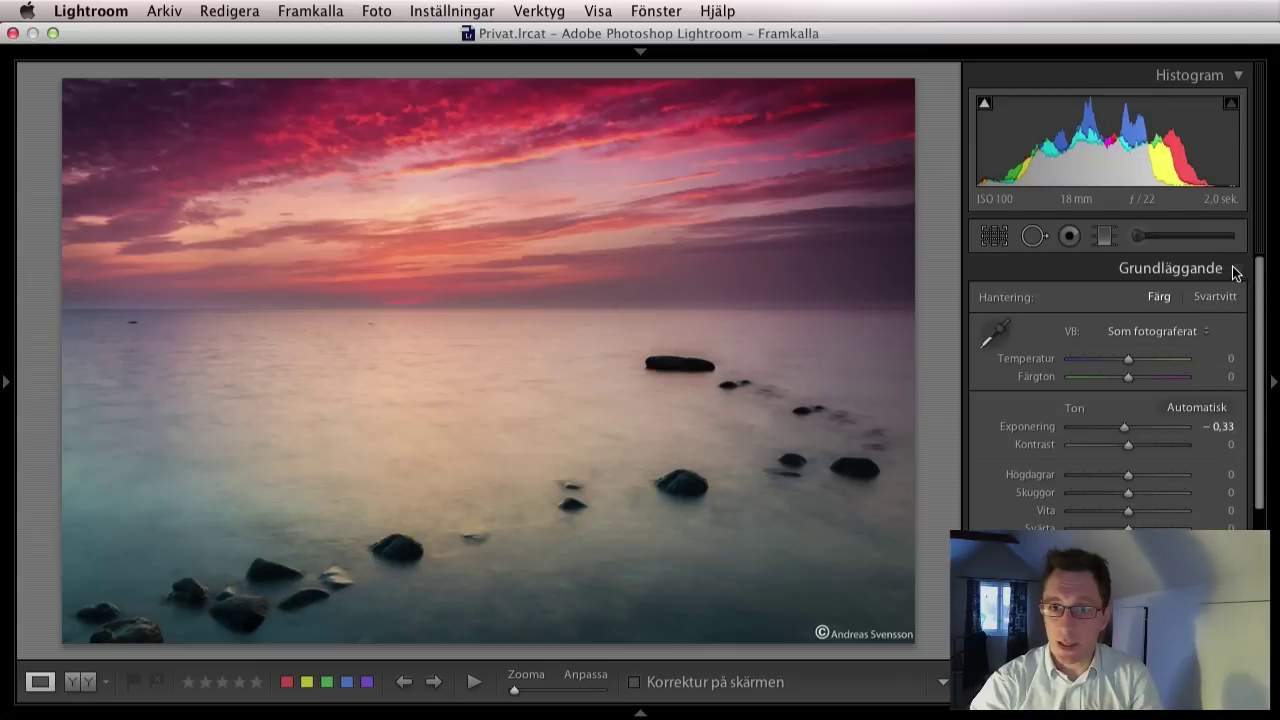
Step: Collapse the Basic panel, inspect the water's brush pin (Clarity -65), then close the brush
{"action": "left_click", "coordinate": [1175, 269]}
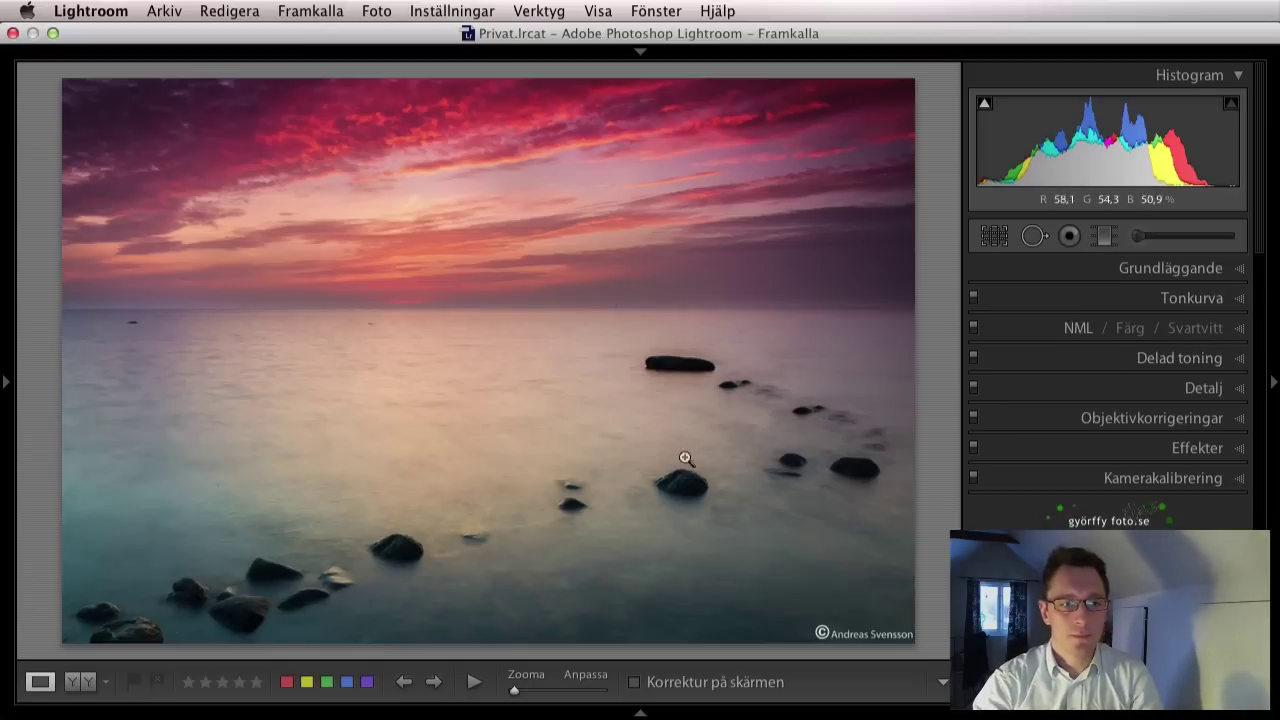
{"action": "left_click", "coordinate": [1140, 232]}
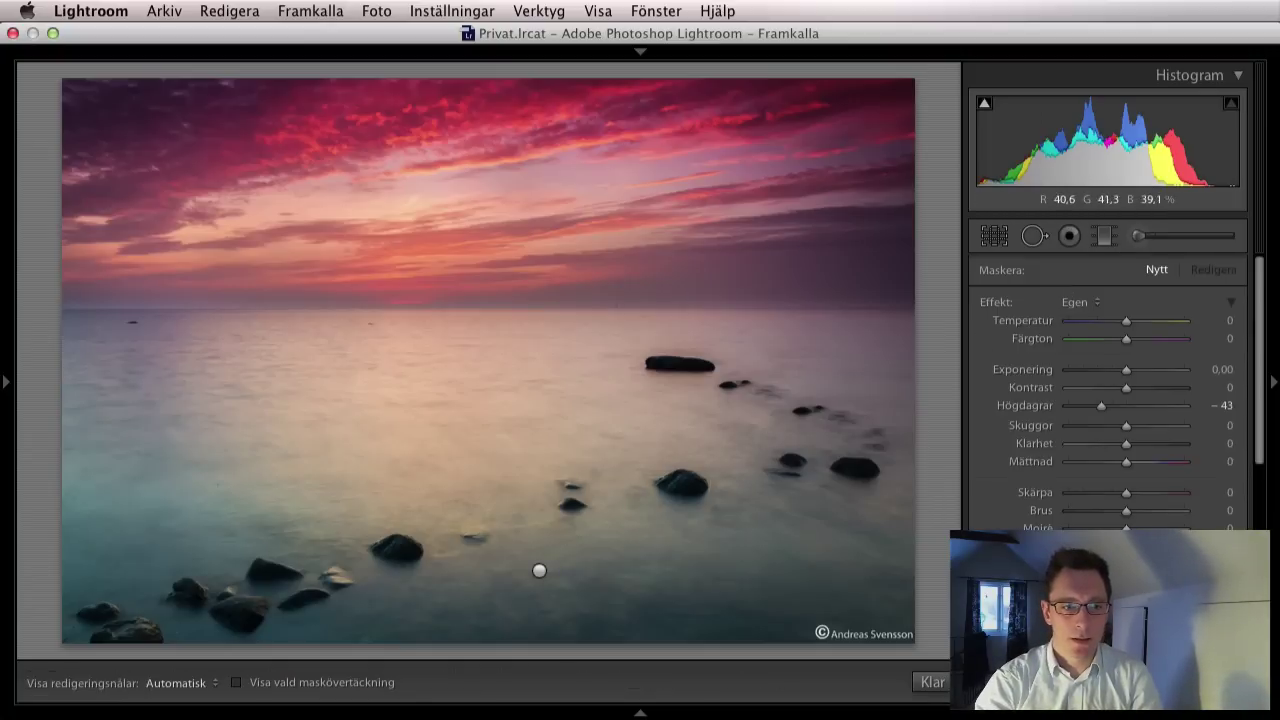
{"action": "left_click", "coordinate": [539, 573]}
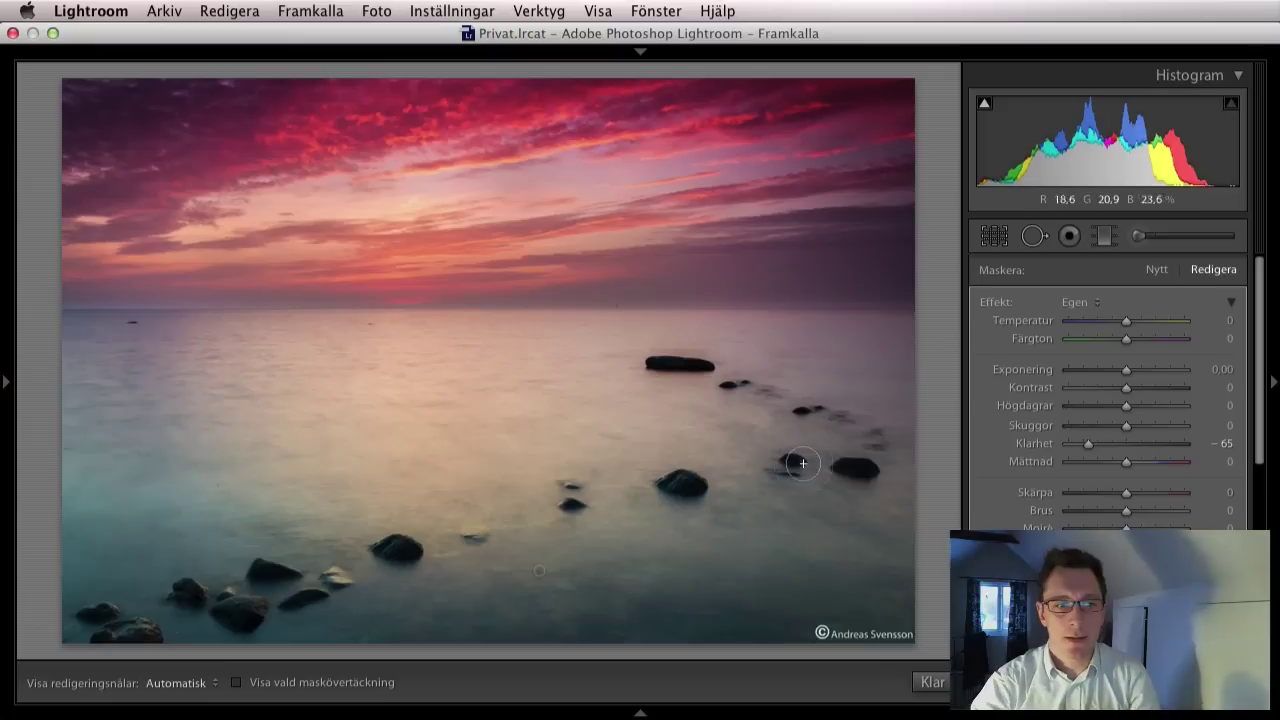
{"action": "left_click", "coordinate": [932, 683]}
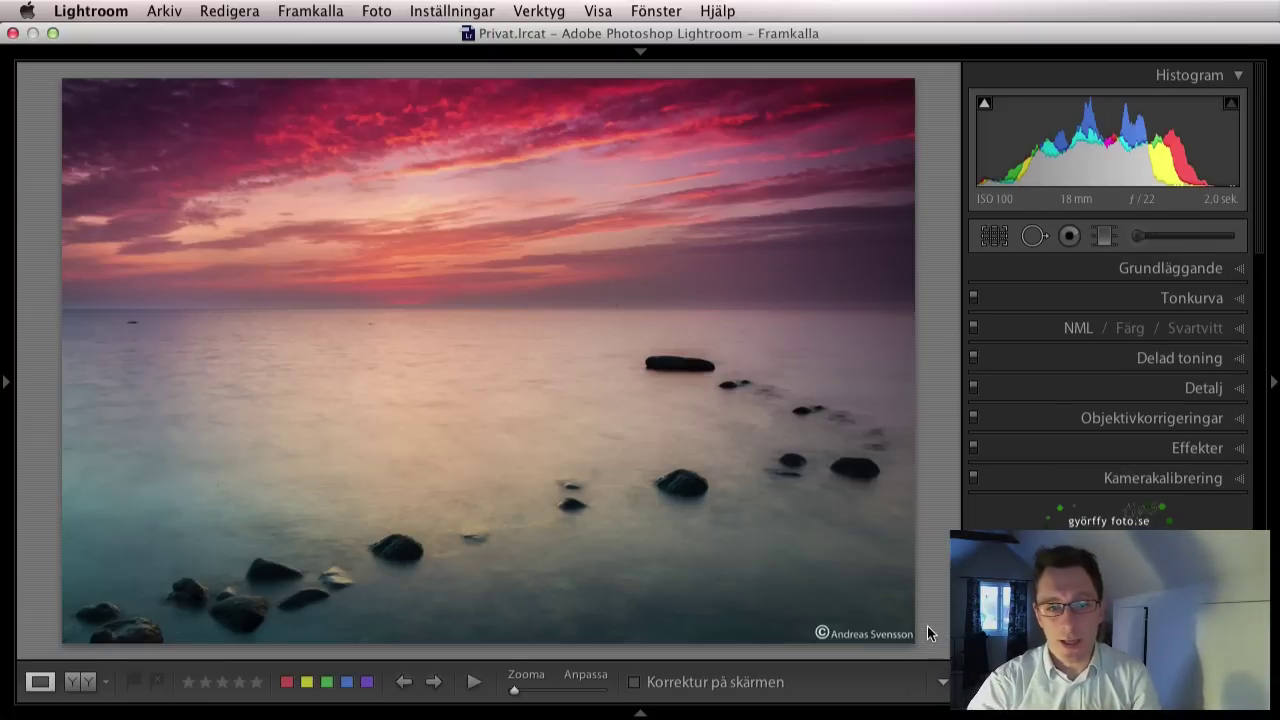
Step: Flip between the darker and brighter seascape versions and neighbouring photos, ending on the brighter one
{"action": "key", "text": "backslash"}
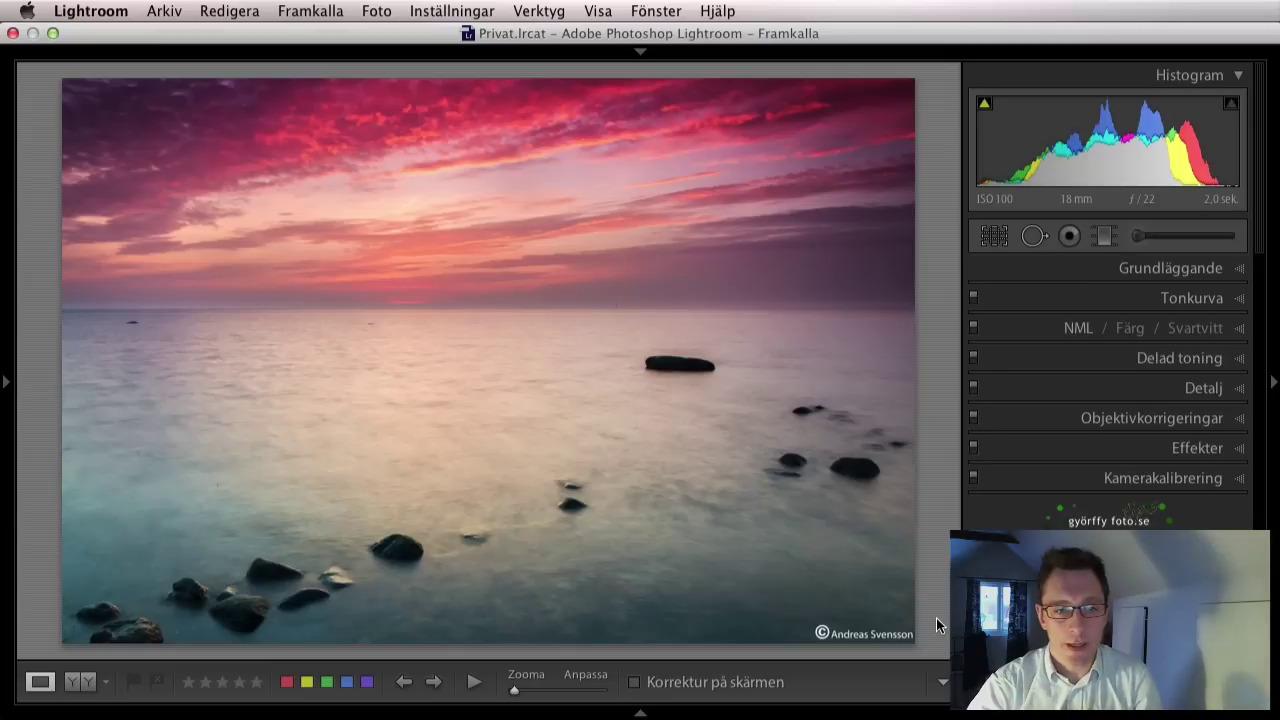
{"action": "key", "text": "backslash"}
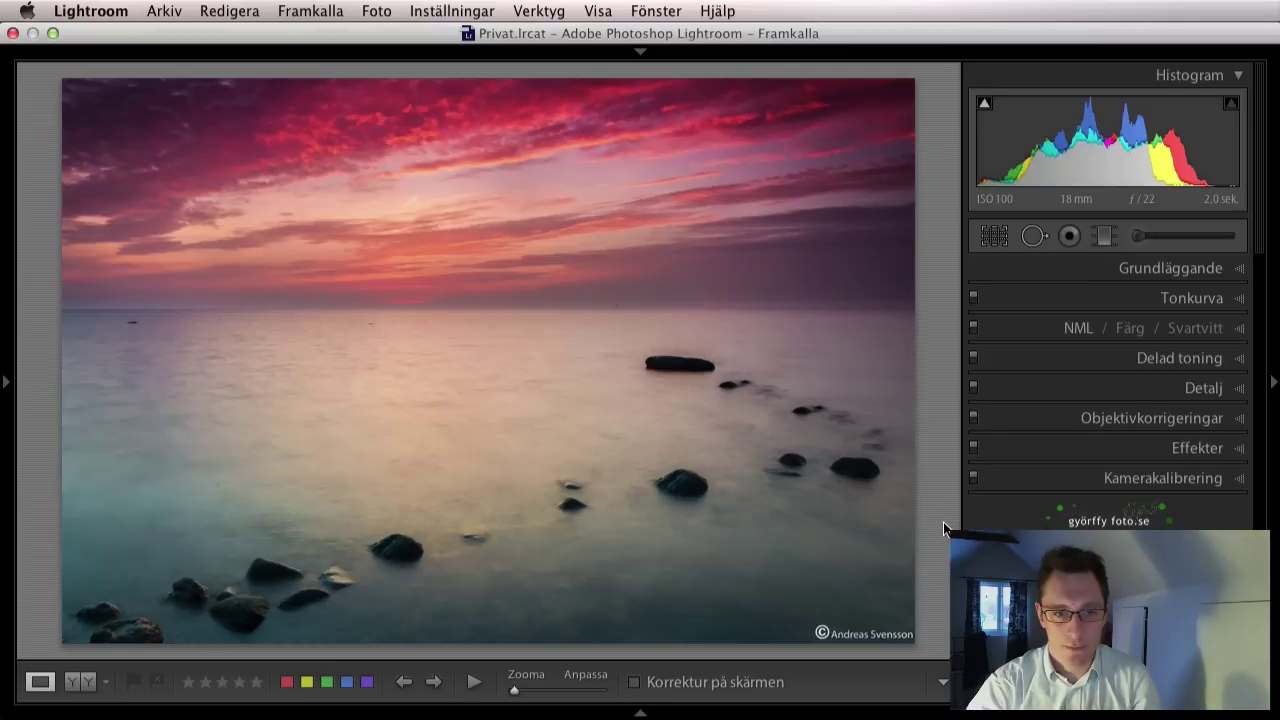
{"action": "key", "text": "backslash"}
{"action": "key", "text": "Right"}
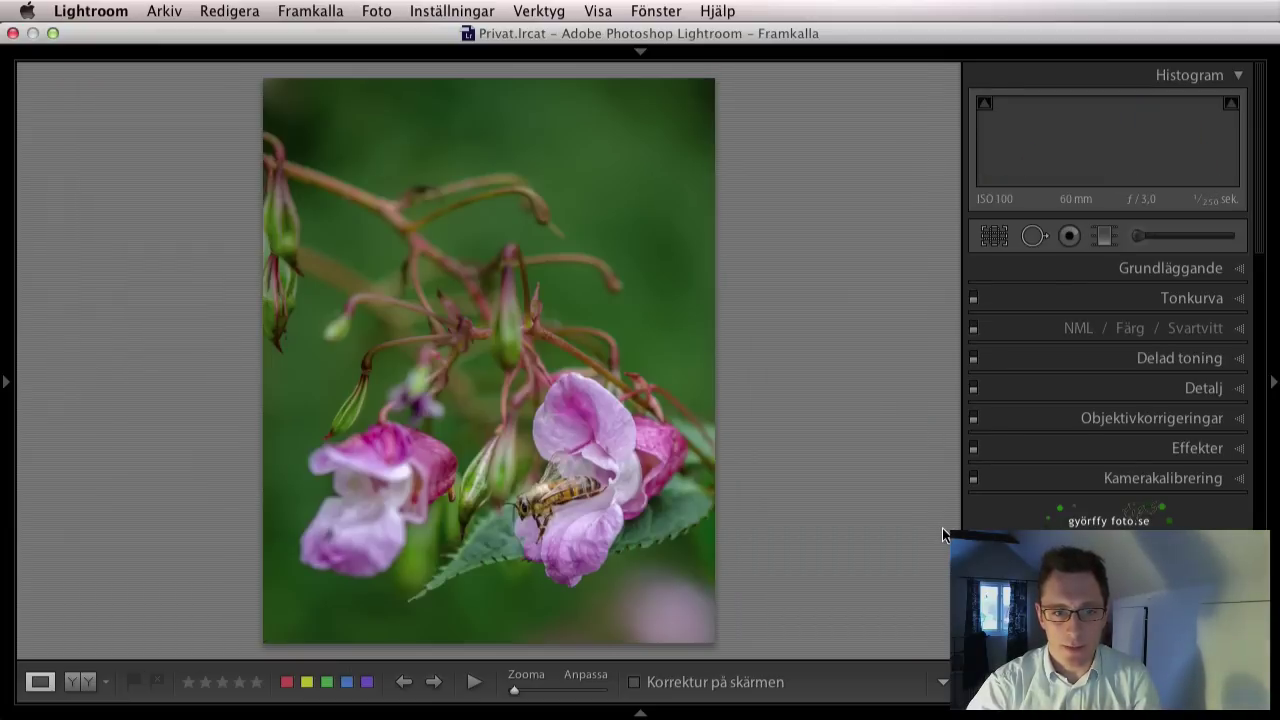
{"action": "key", "text": "Left"}
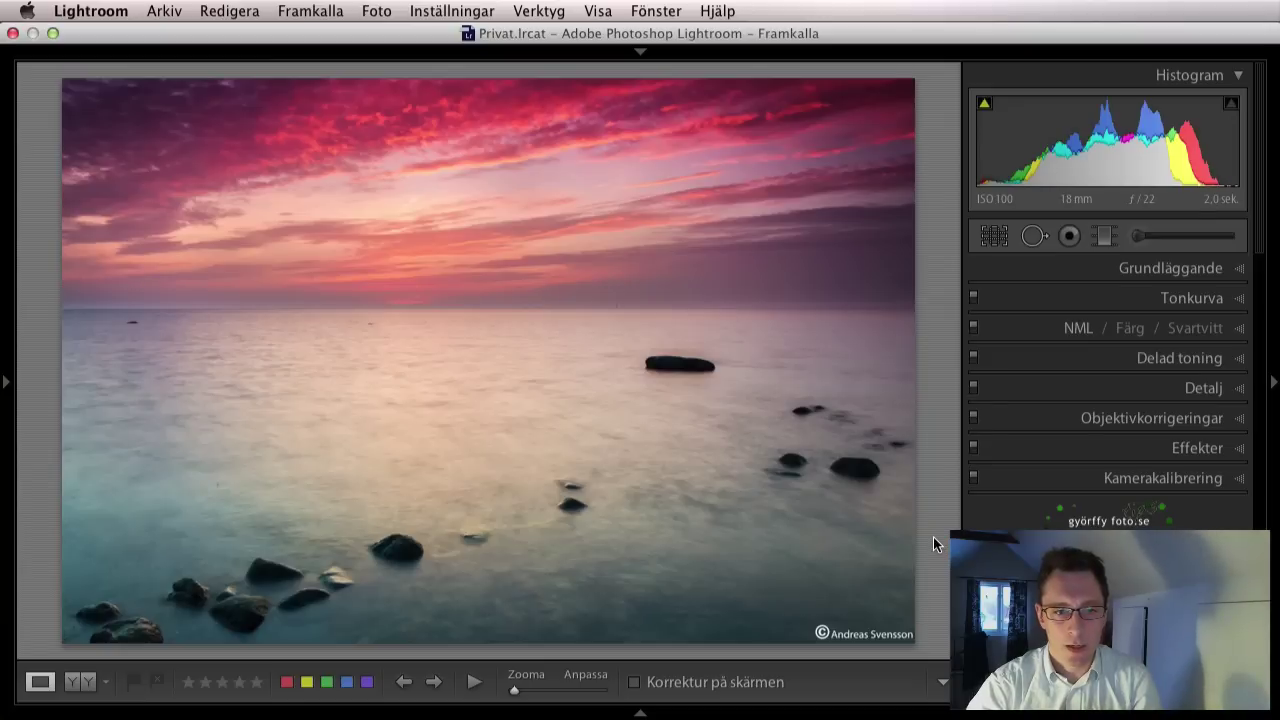
{"action": "key", "text": "backslash"}
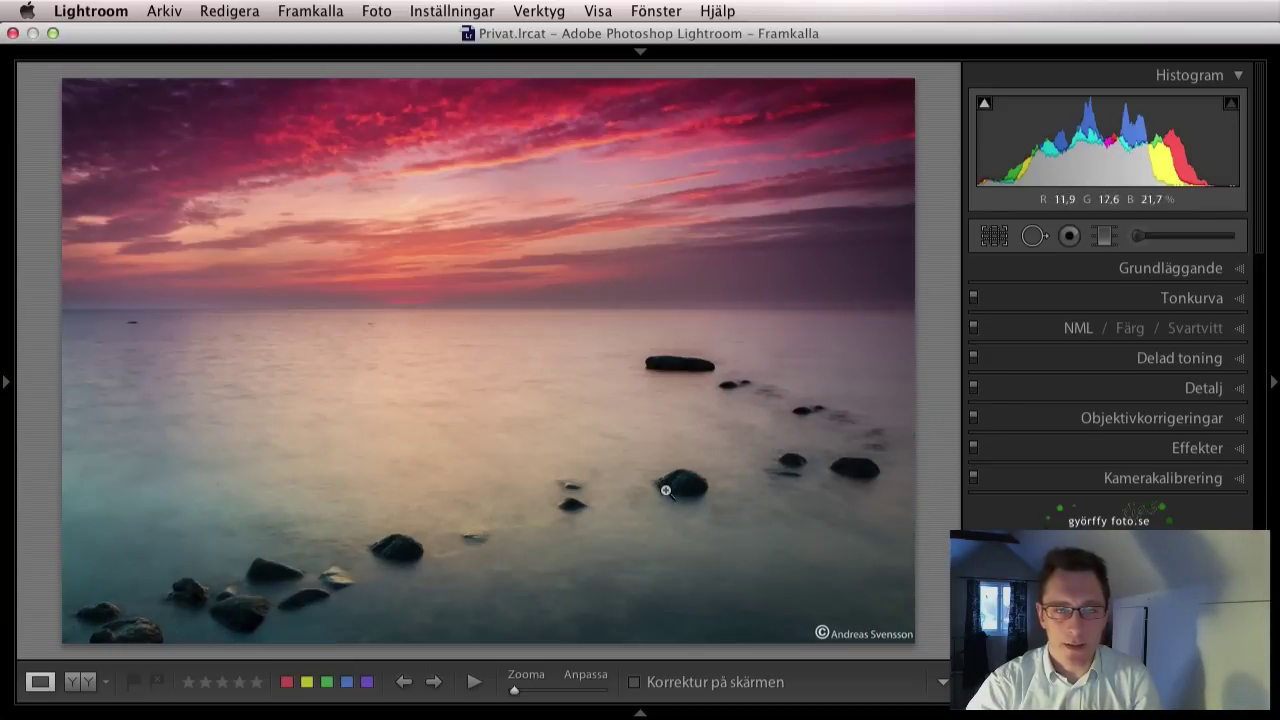
{"action": "key", "text": "backslash"}
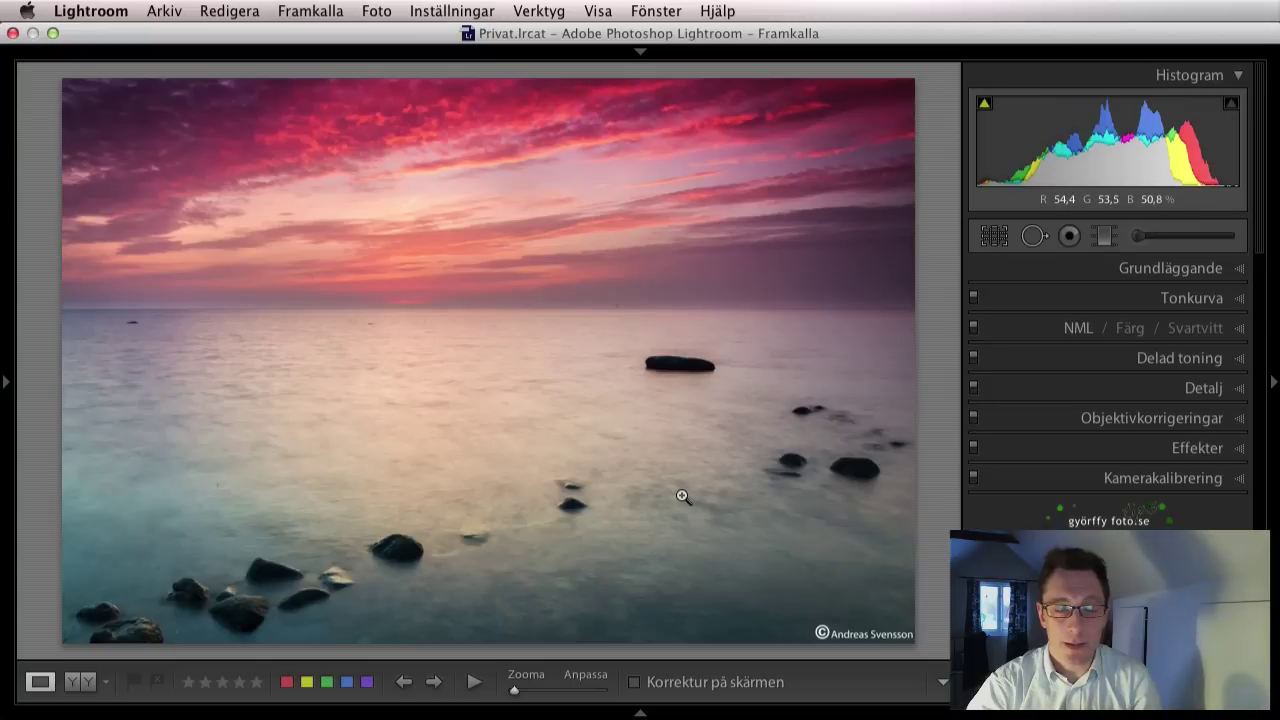
{"action": "key", "text": "backslash"}
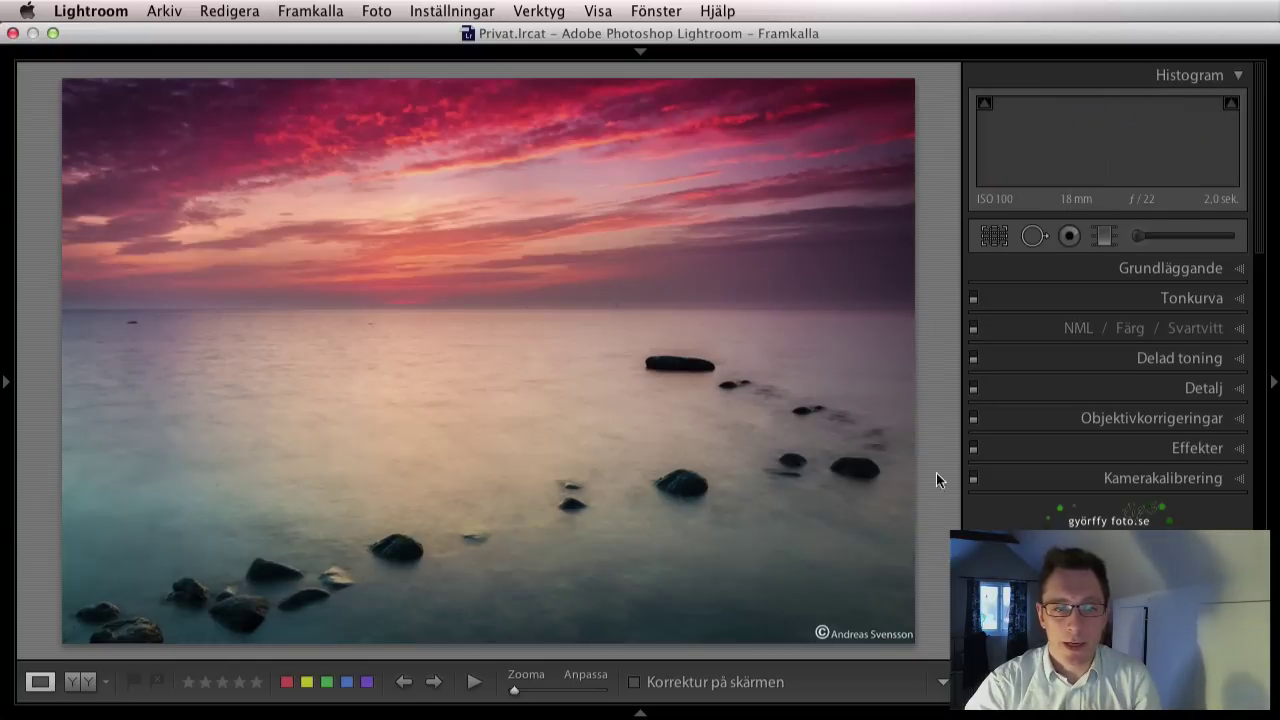
{"action": "key", "text": "Right"}
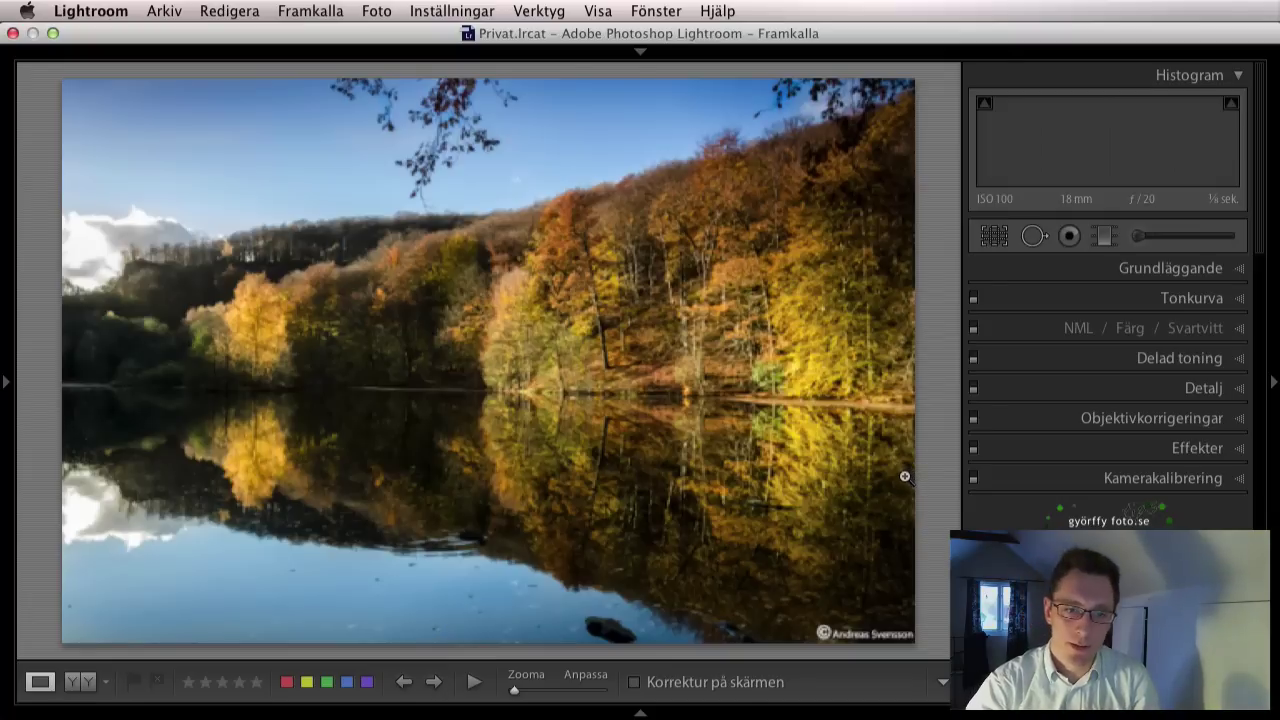
{"action": "key", "text": "Left"}
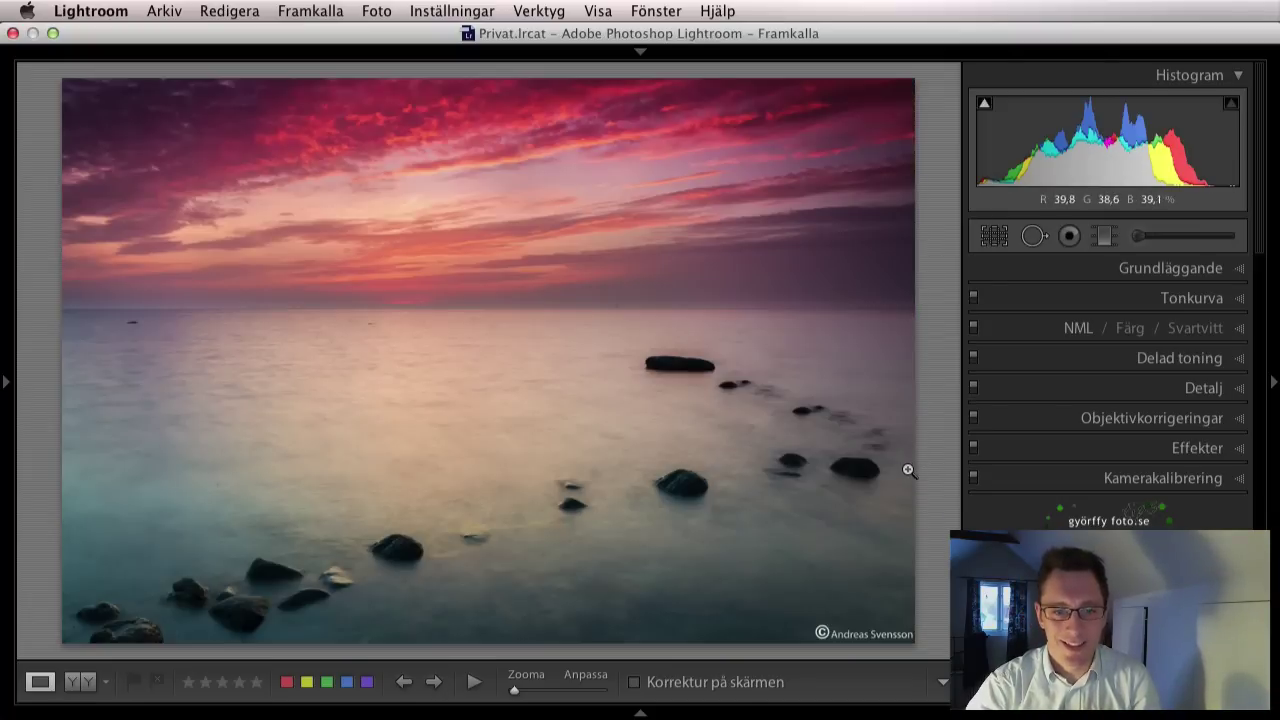
{"action": "key", "text": "Right"}
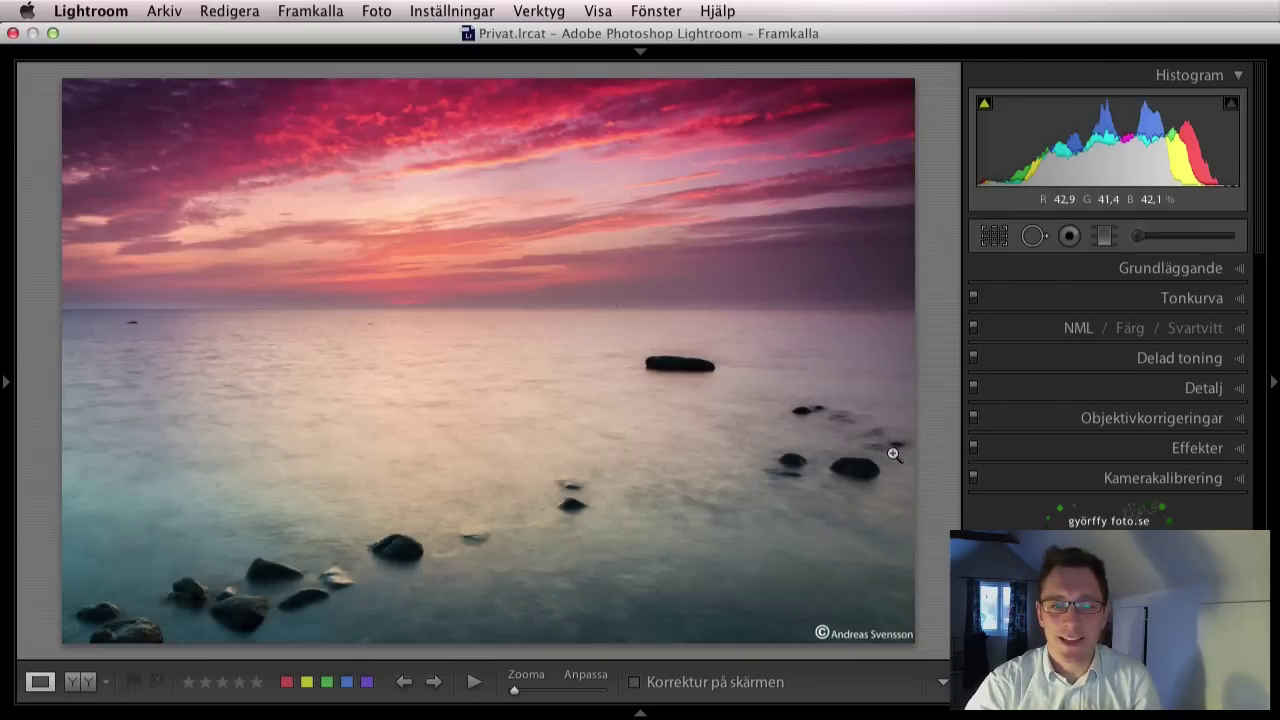
Step: Glance at the darker seascape, then advance to the autumn lake photo with reflected trees
{"action": "key", "text": "Left"}
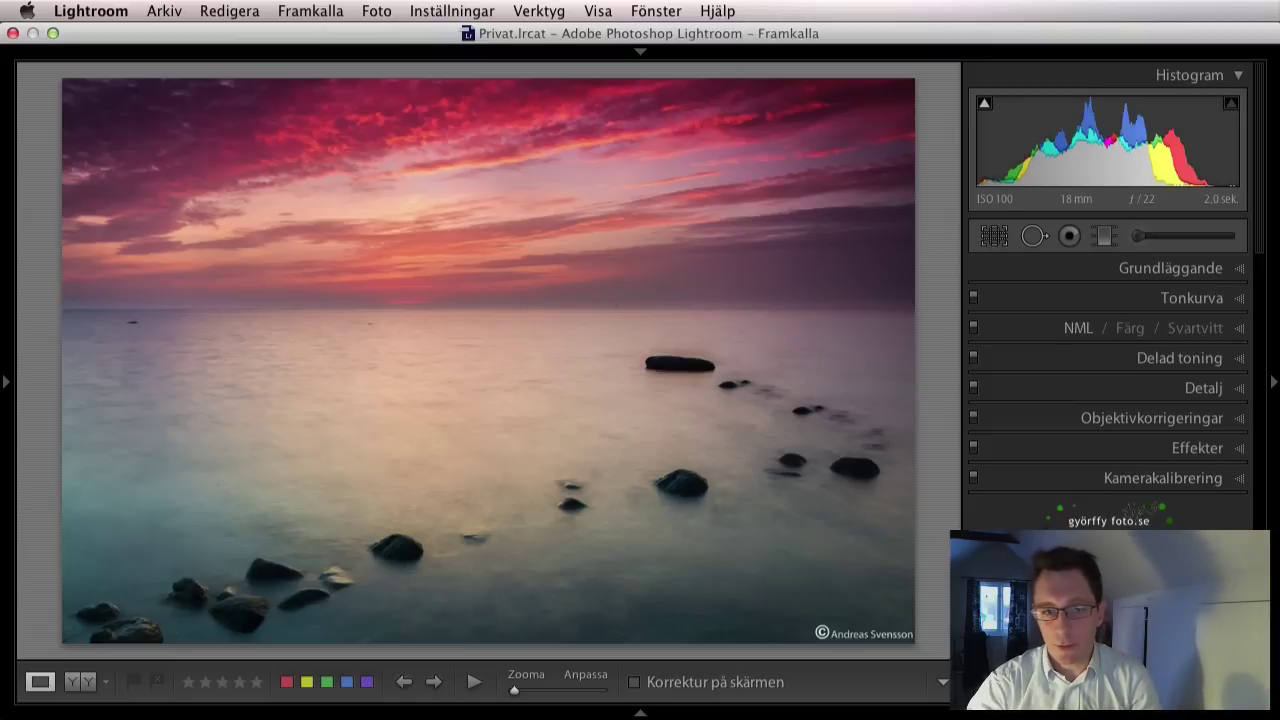
{"action": "key", "text": "Right"}
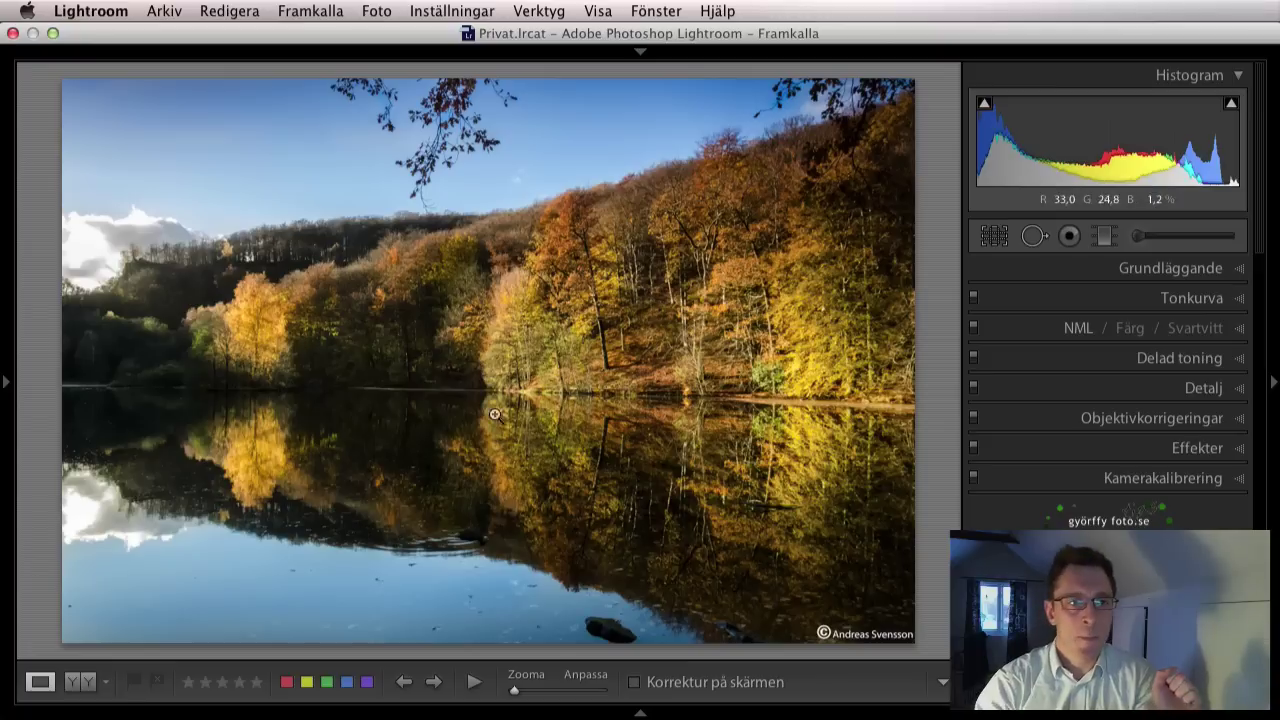
{"action": "right_click", "coordinate": [510, 84]}
{"action": "left_click", "coordinate": [864, 515]}
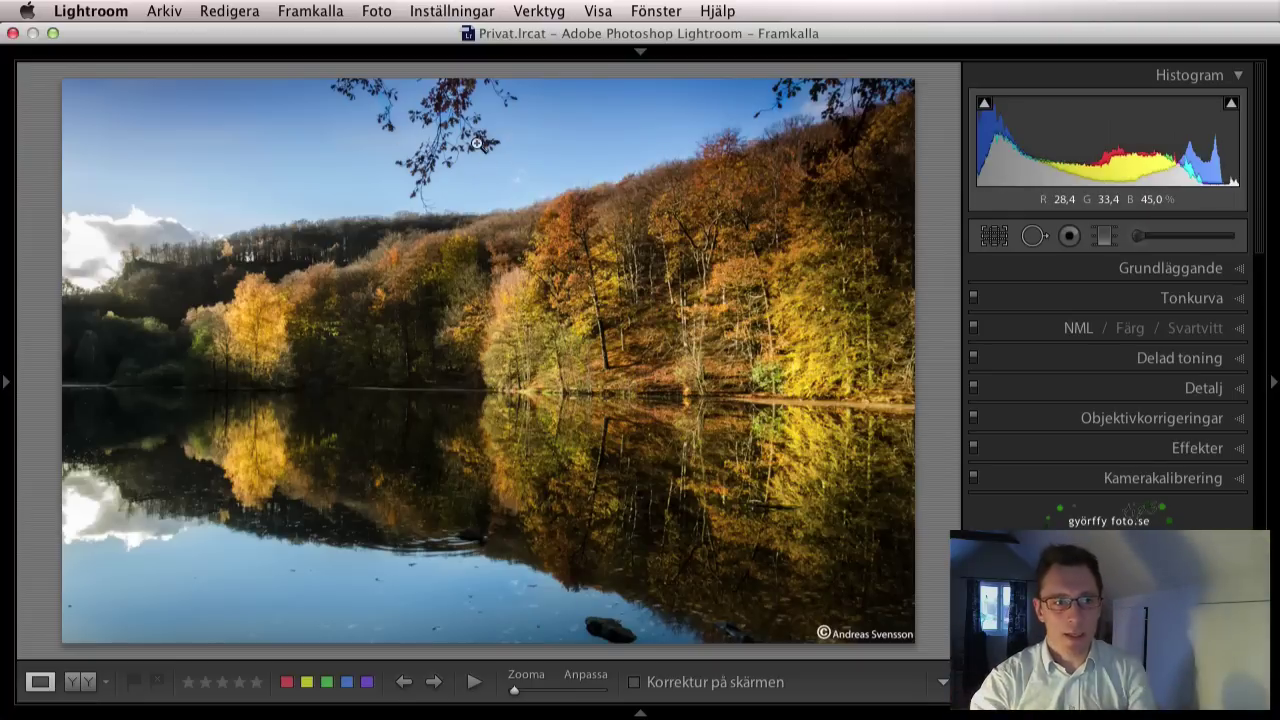
{"action": "left_click", "coordinate": [427, 205]}
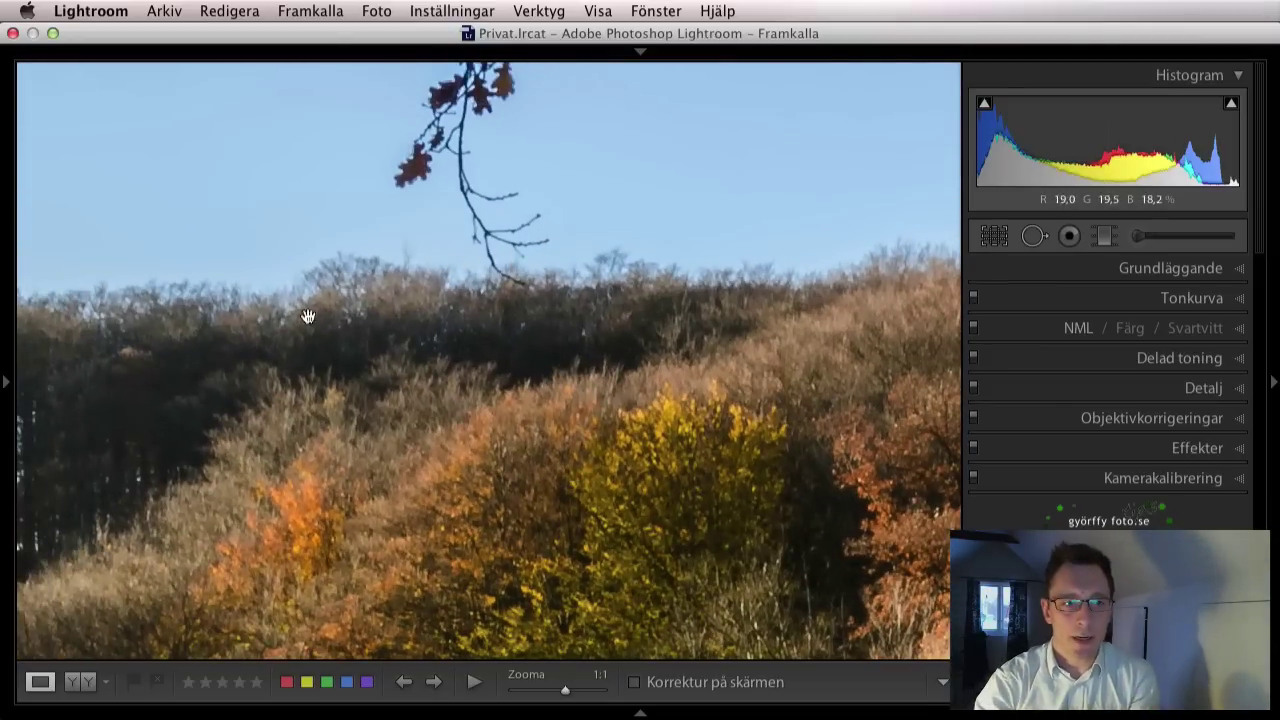
{"action": "left_click", "coordinate": [486, 263]}
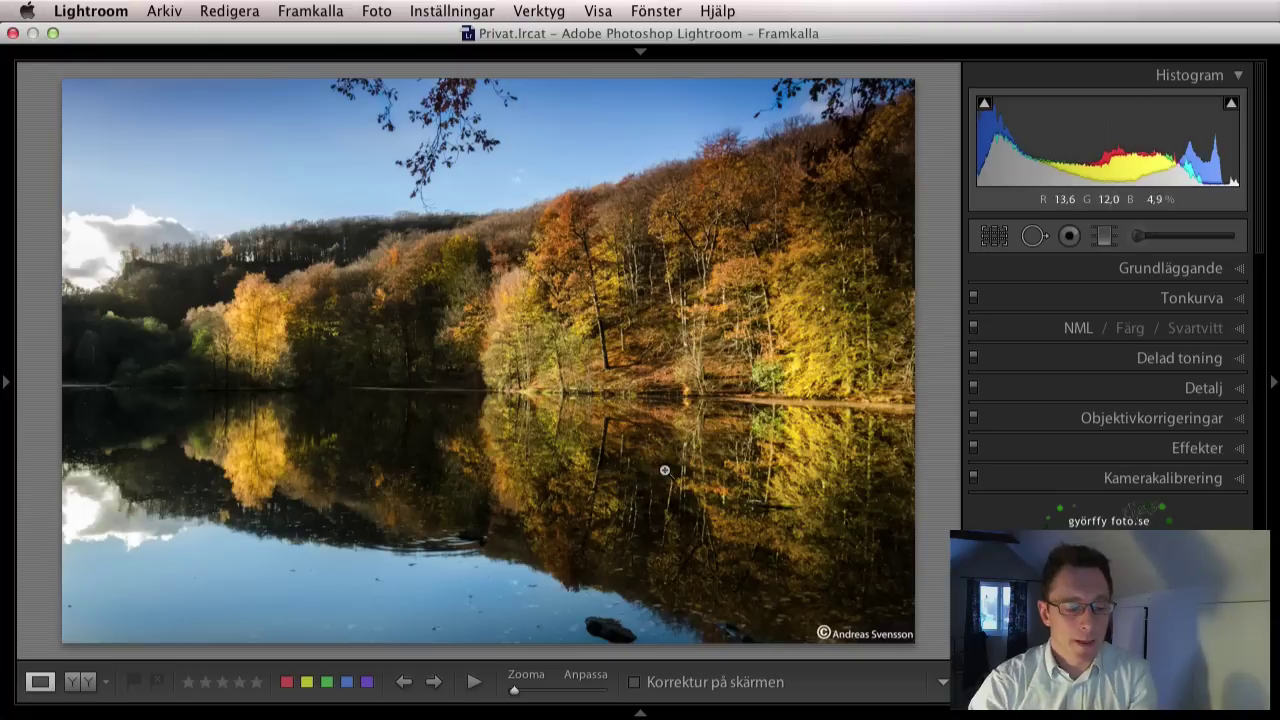
{"action": "key", "text": "i"}
{"action": "key", "text": "i"}
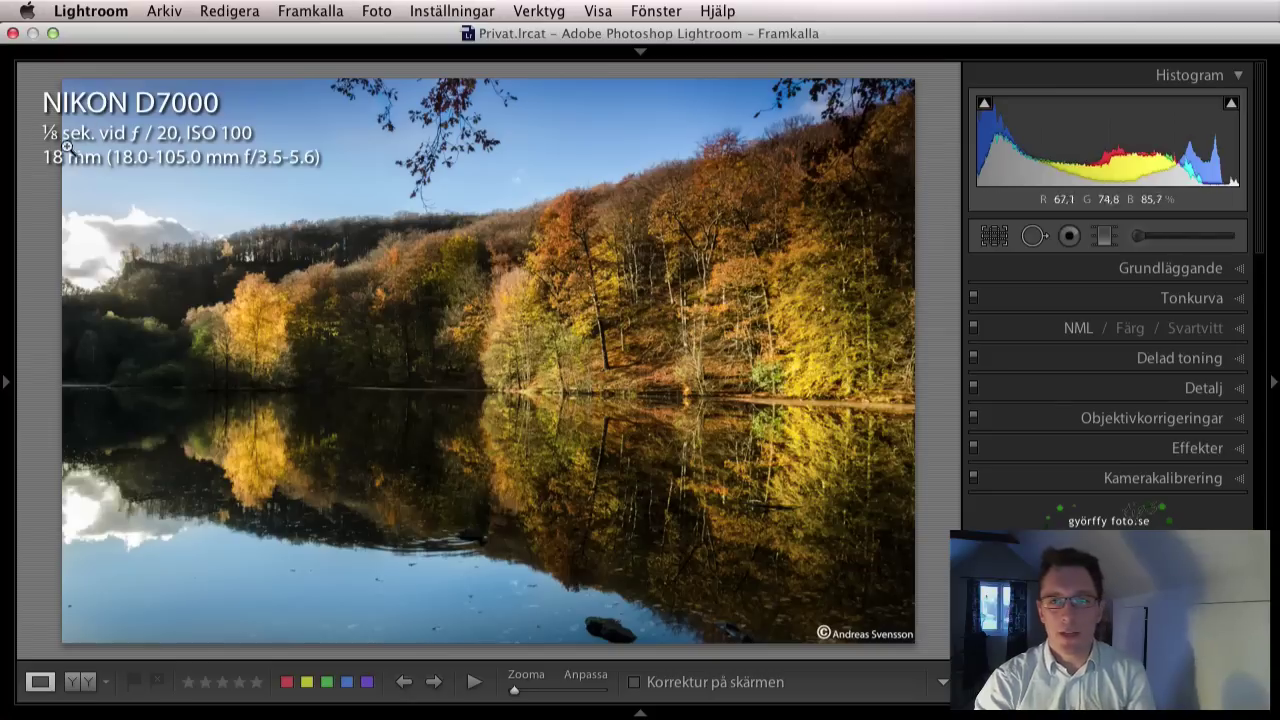
{"action": "key", "text": "i"}
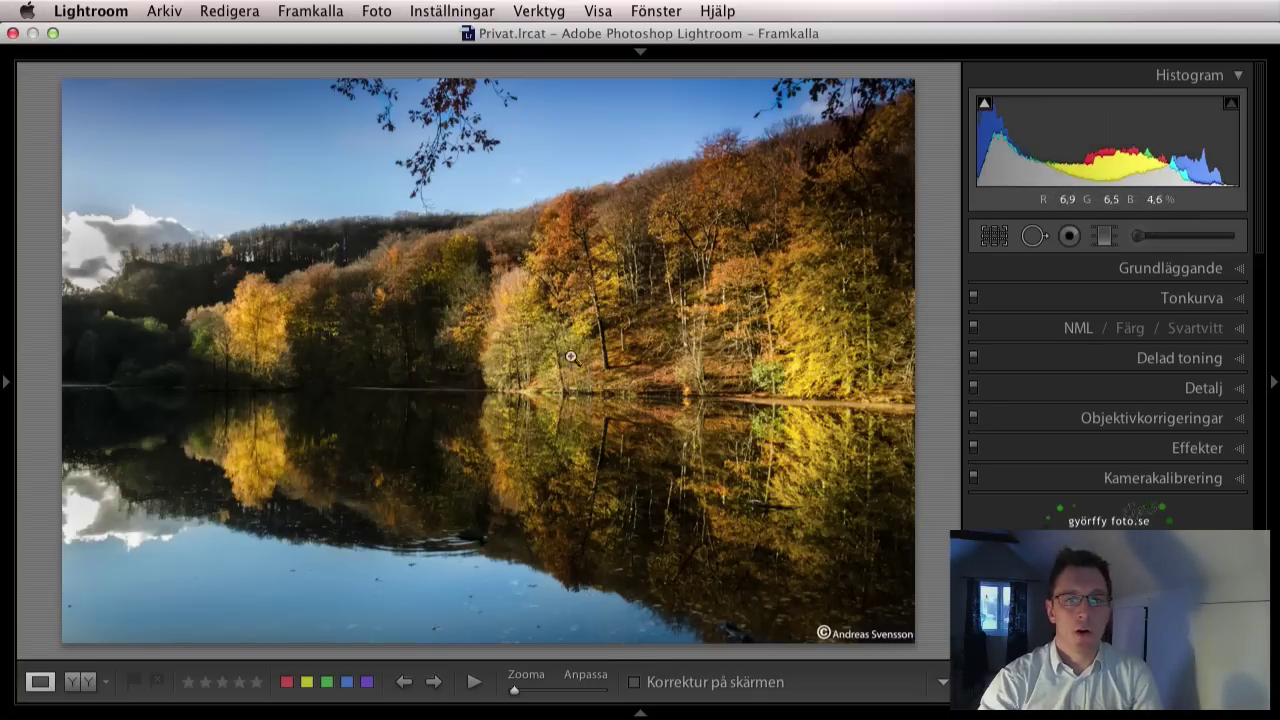
{"action": "left_click", "coordinate": [1128, 266]}
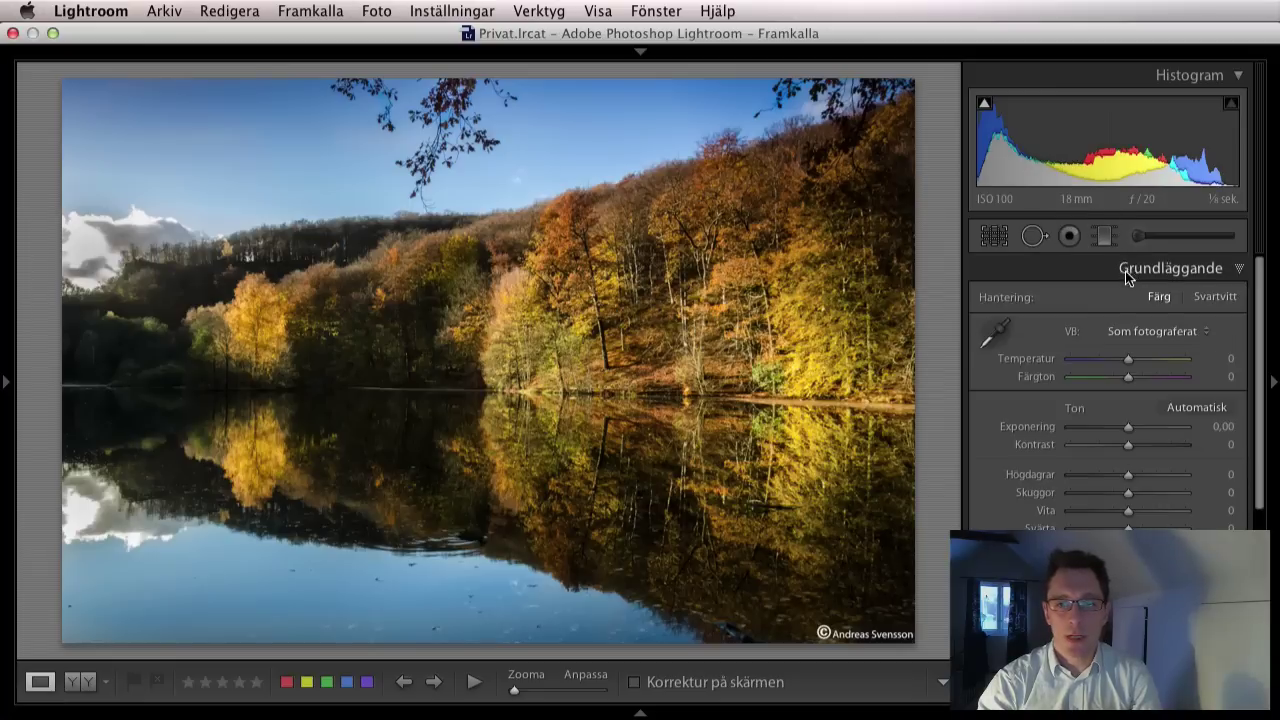
{"action": "left_click", "coordinate": [1104, 237]}
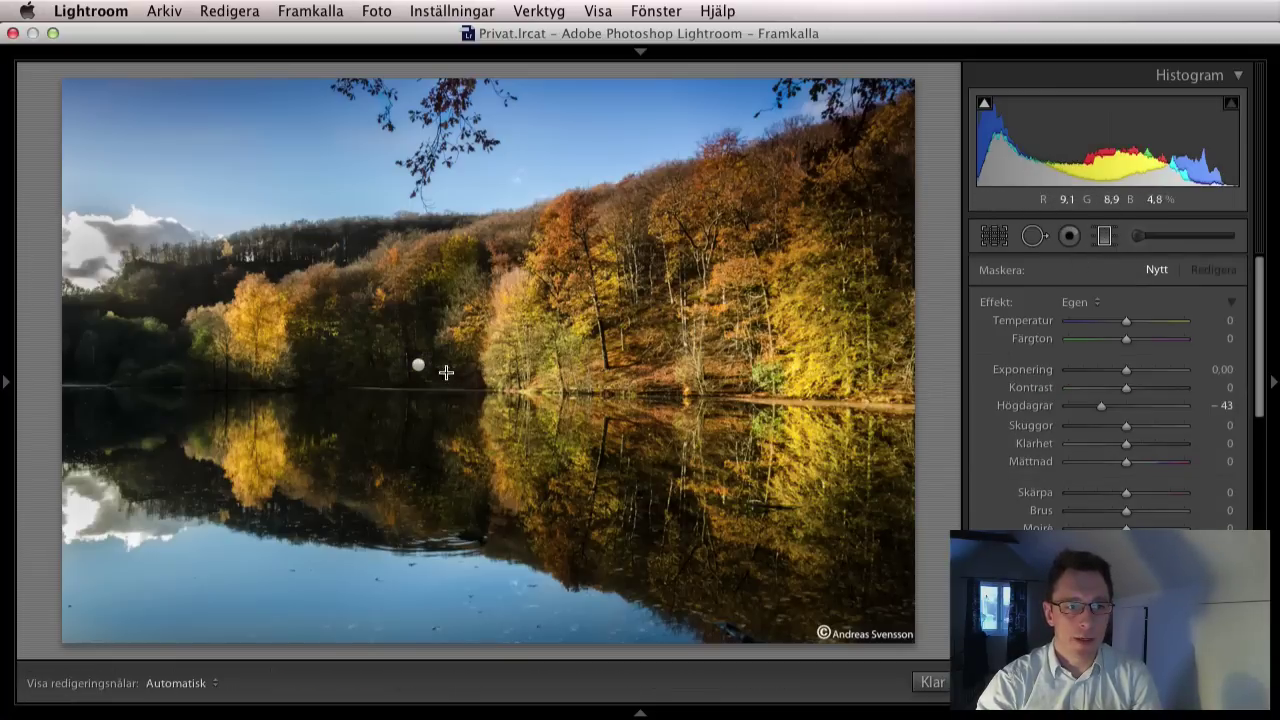
{"action": "left_click", "coordinate": [419, 365]}
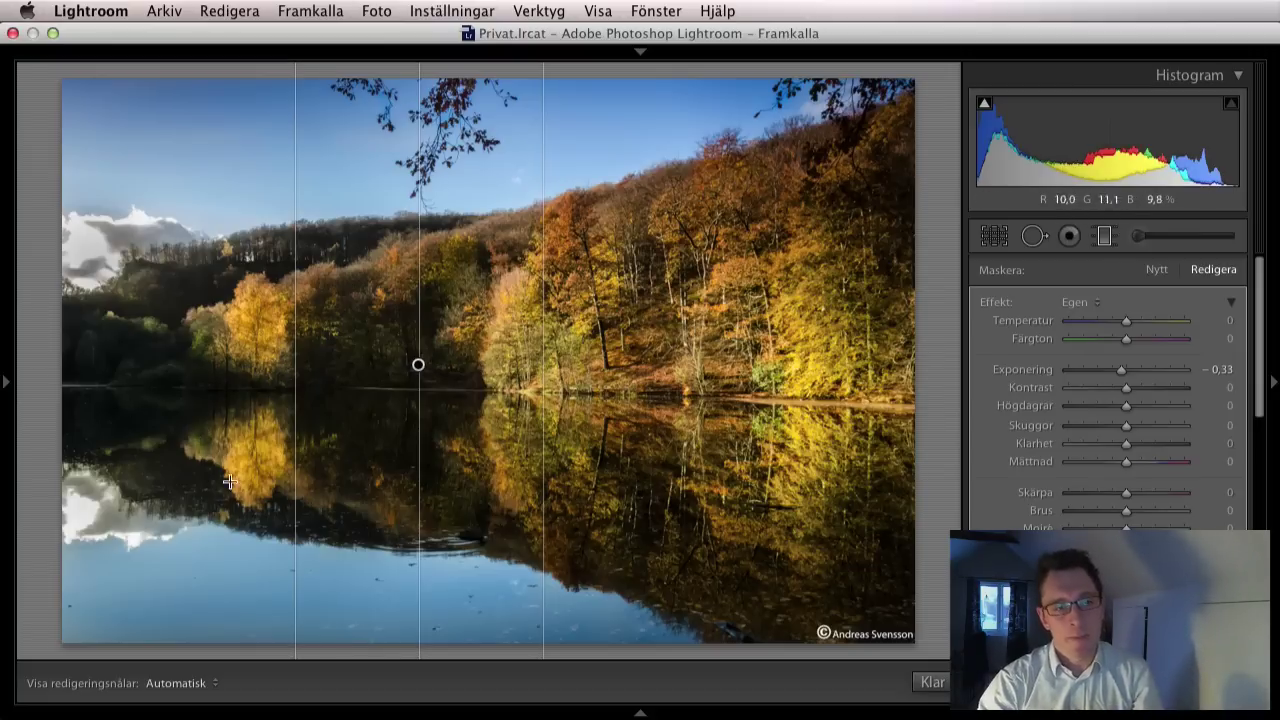
{"action": "left_click", "coordinate": [932, 682]}
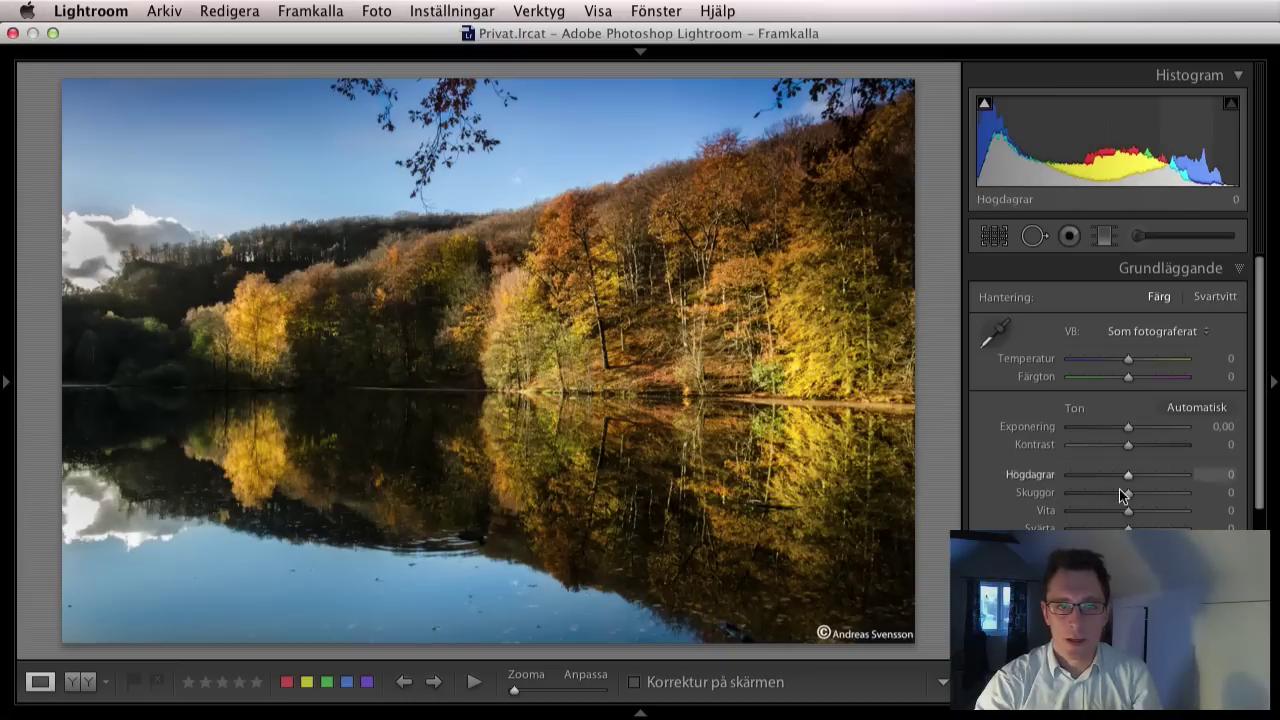
{"action": "left_click", "coordinate": [1225, 268]}
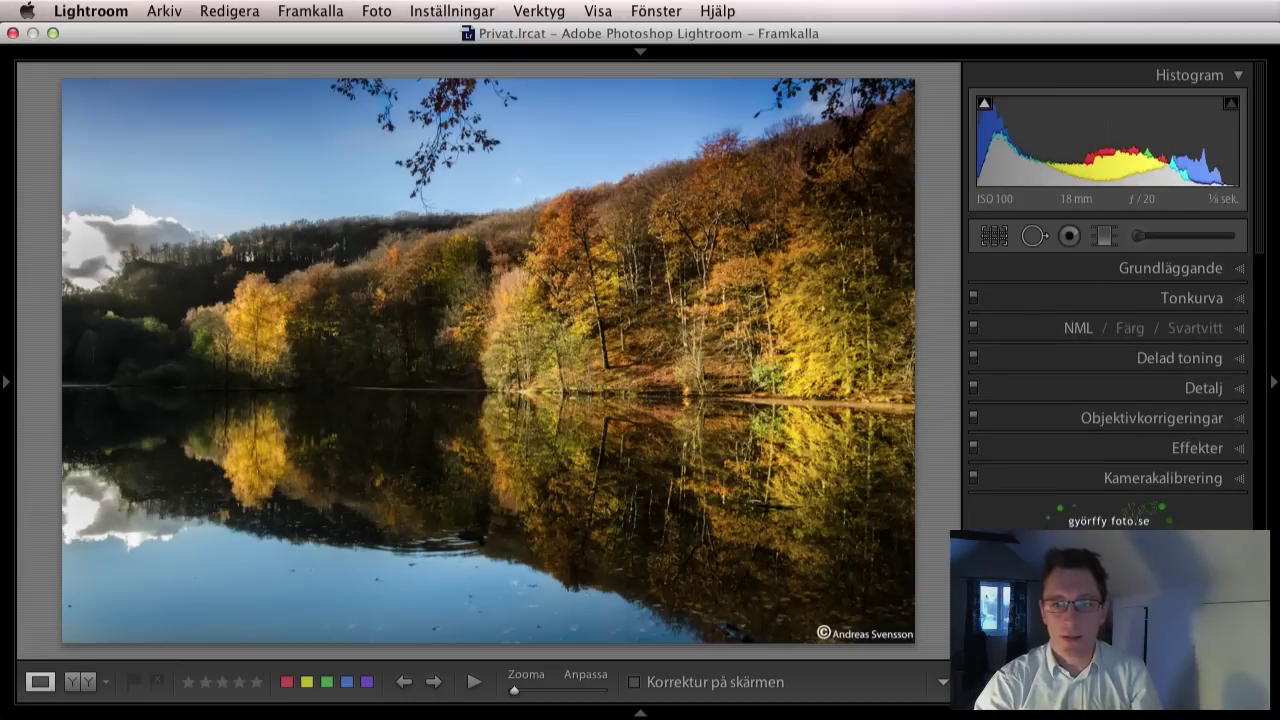
Step: Go to the purple seascape and overlay its NIKON D7000 exposure info (30 s, f/20, ISO 100)
{"action": "key", "text": "Right"}
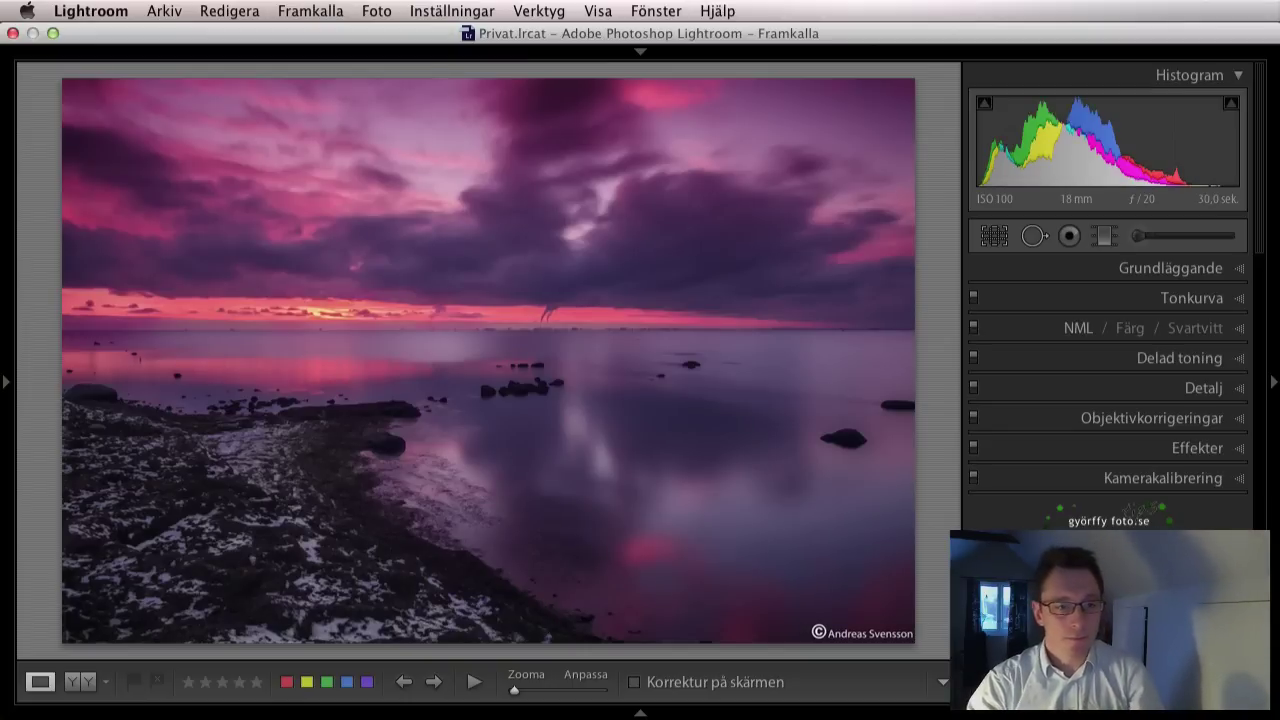
{"action": "key", "text": "i"}
{"action": "key", "text": "i"}
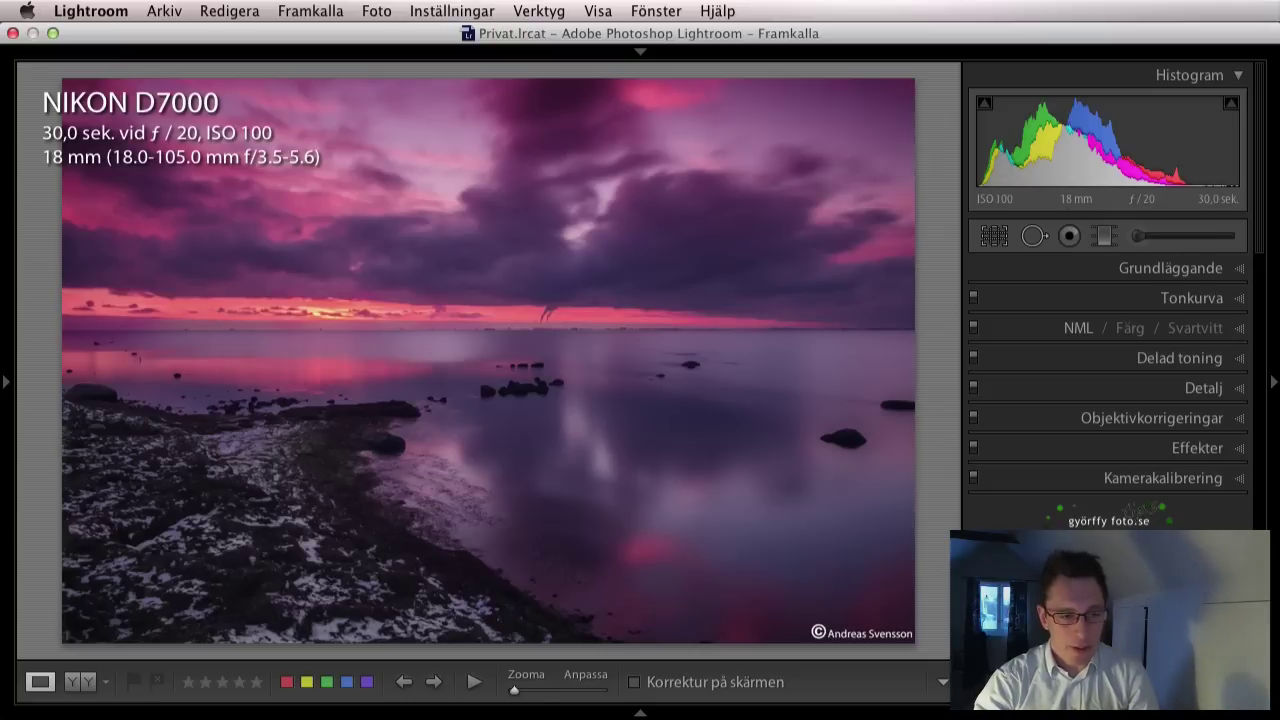
{"action": "right_click", "coordinate": [296, 610]}
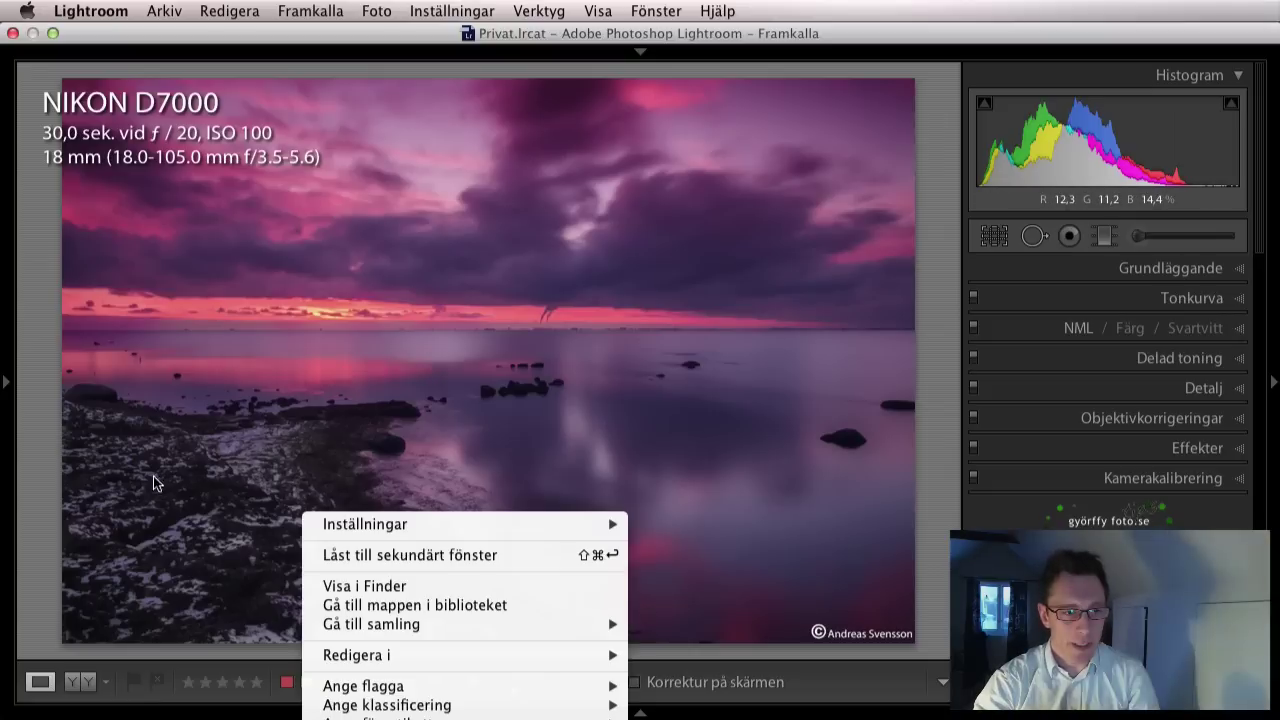
{"action": "left_click", "coordinate": [871, 486]}
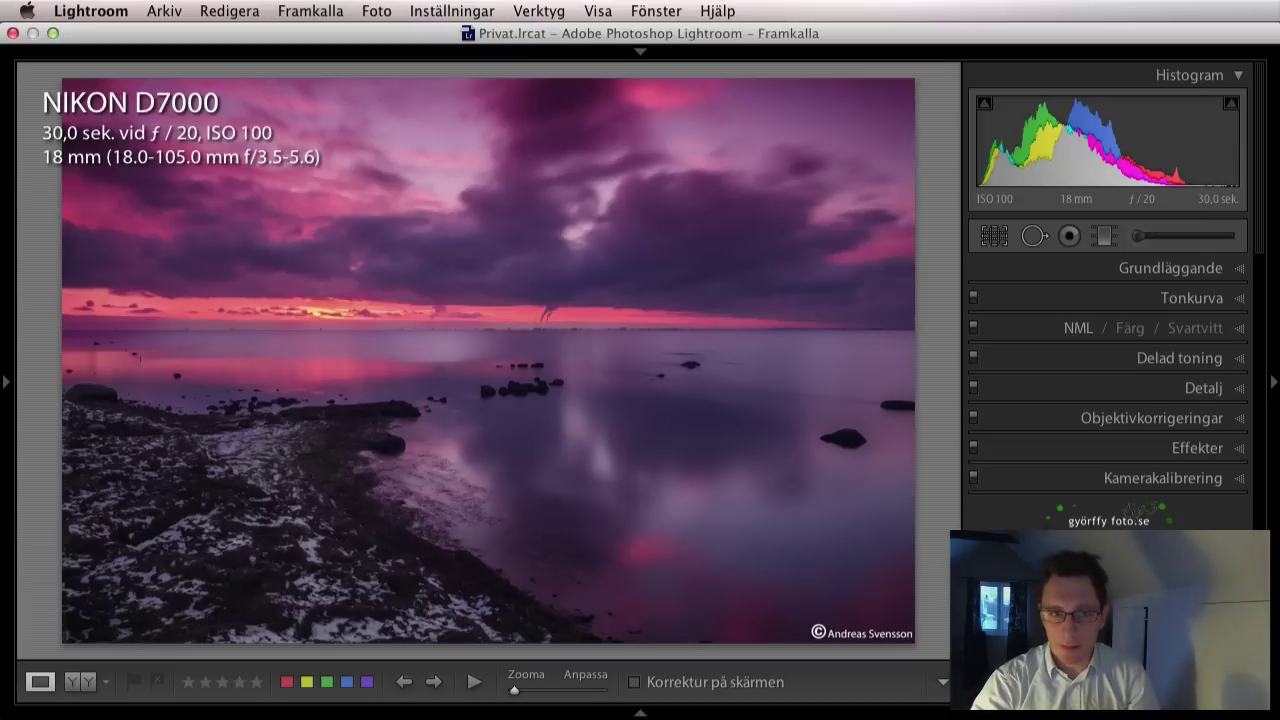
Step: Show the edited seascape with the Basic panel expanded, revealing Temperature −19
{"action": "key", "text": "Right"}
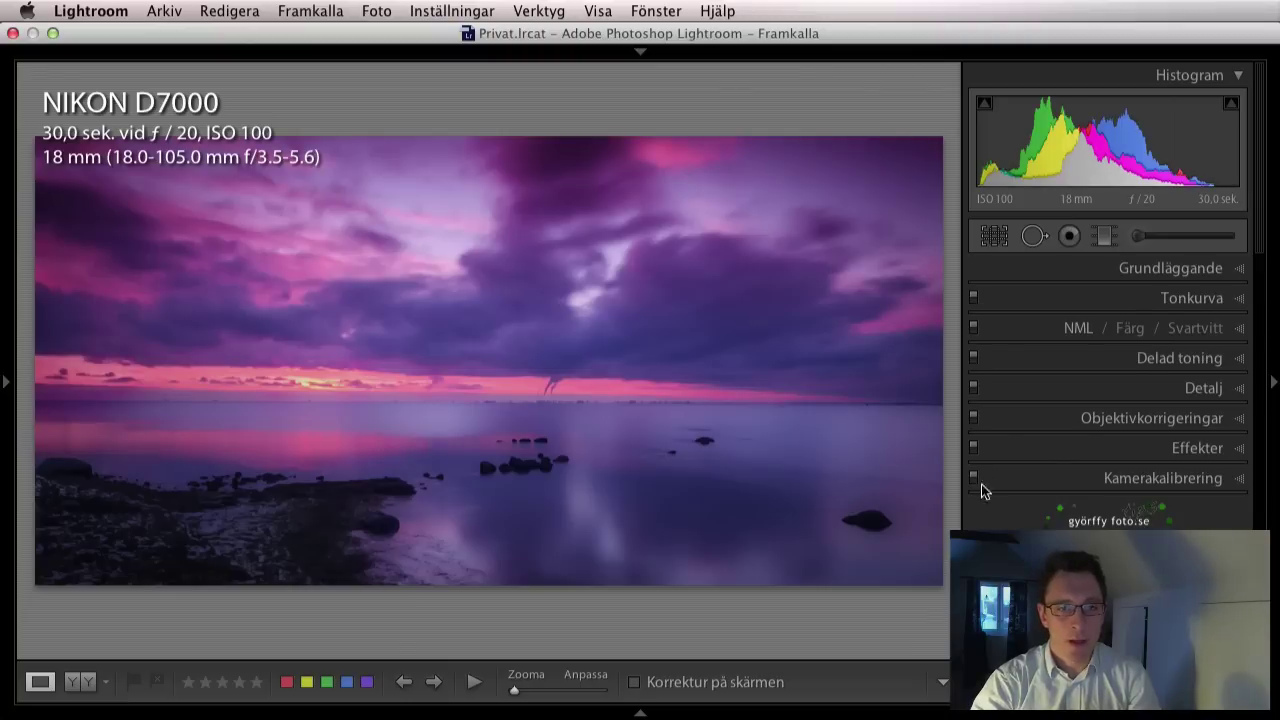
{"action": "left_click", "coordinate": [1205, 268]}
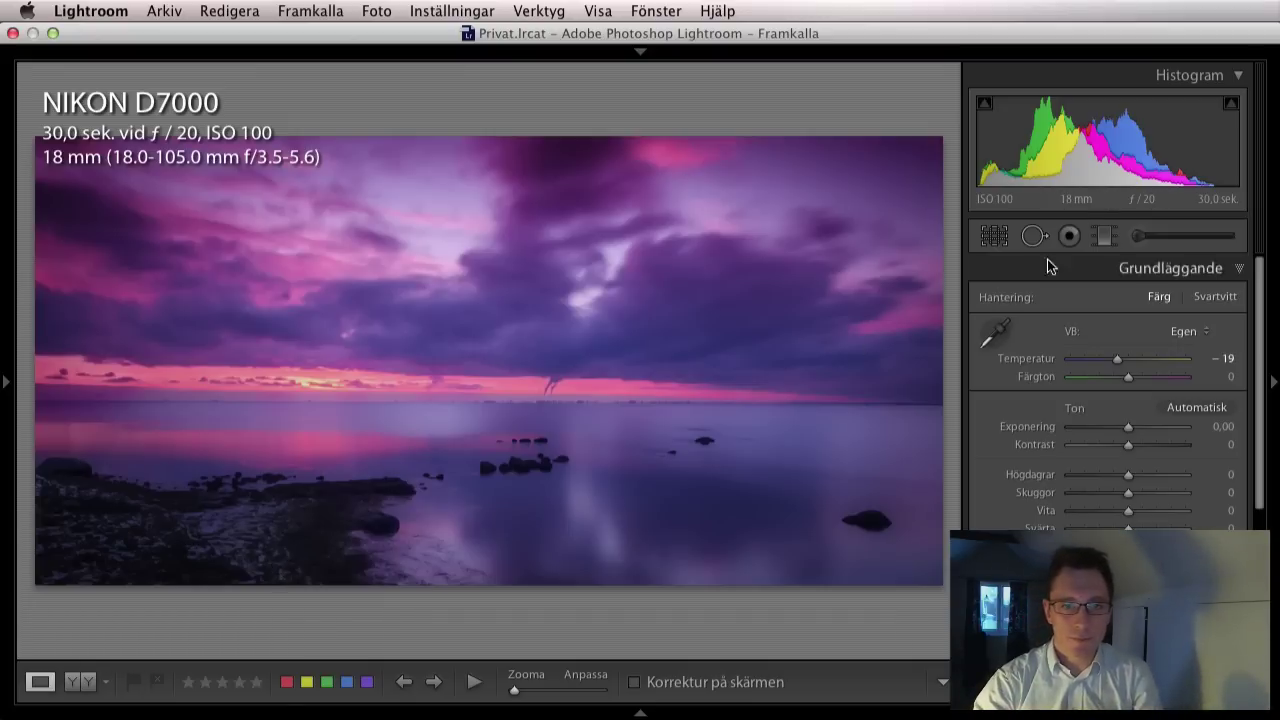
{"action": "left_click", "coordinate": [1105, 237]}
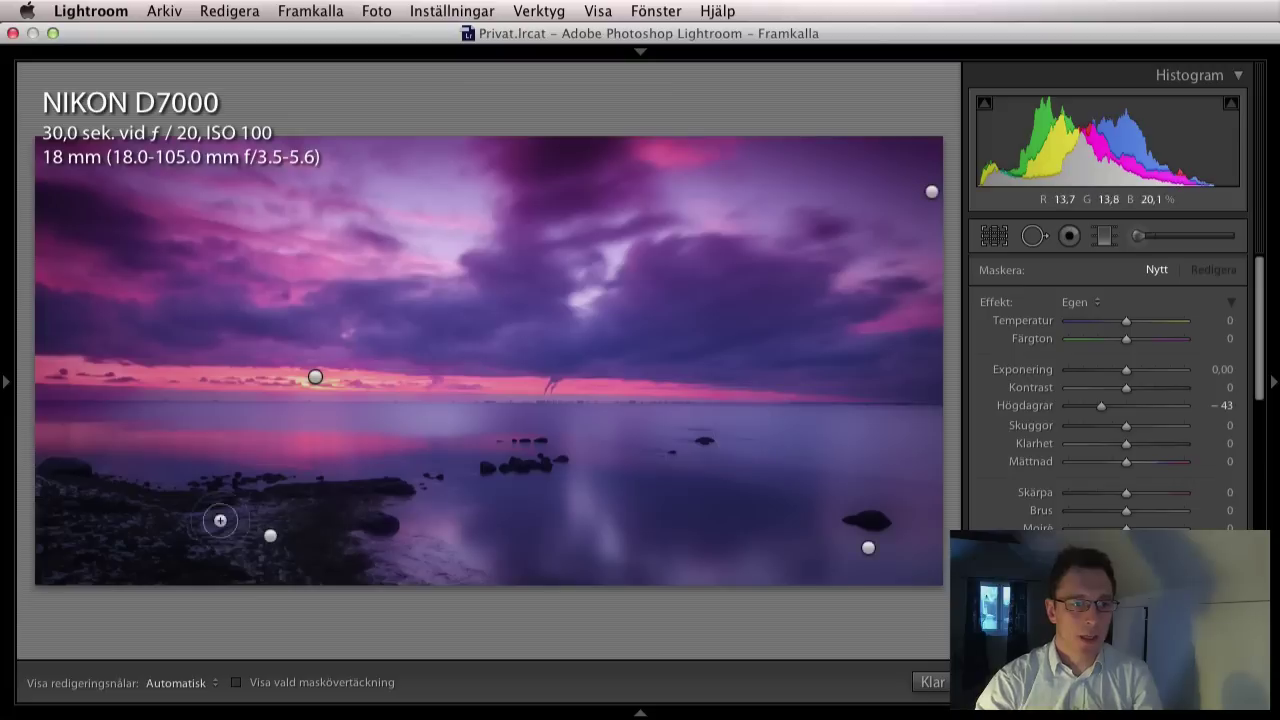
{"action": "left_click", "coordinate": [268, 536]}
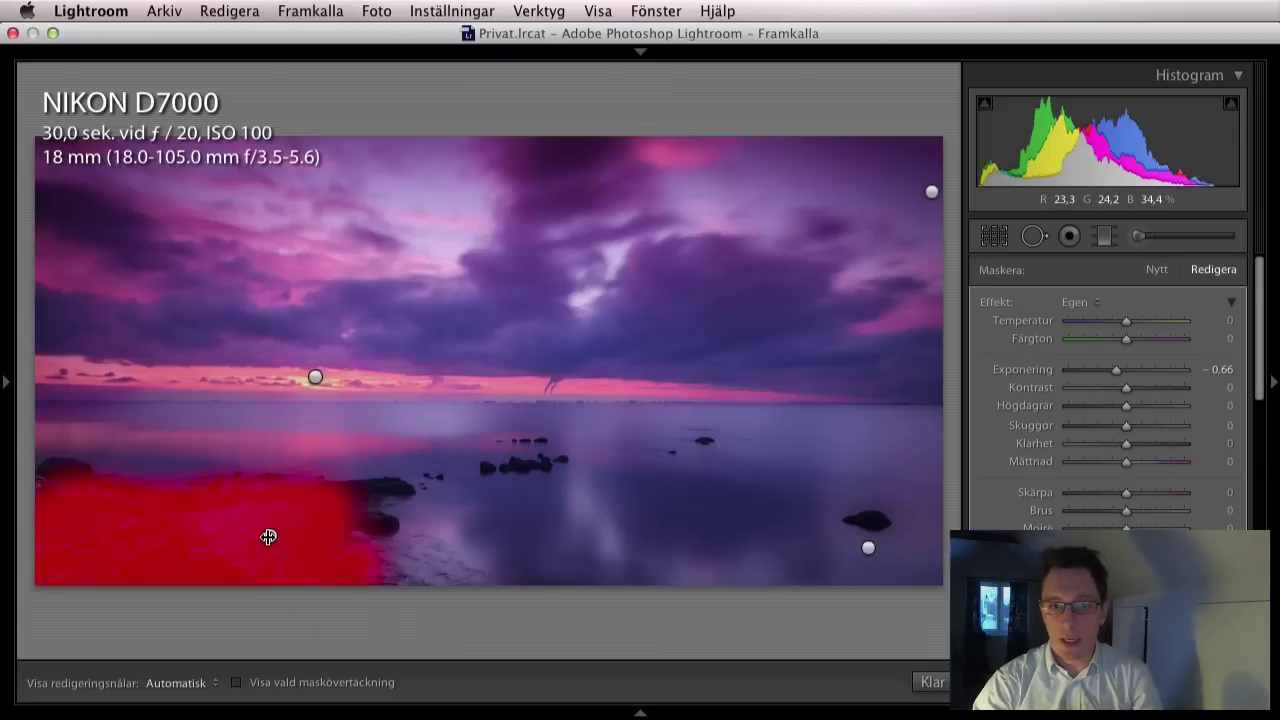
{"action": "left_click", "coordinate": [315, 377]}
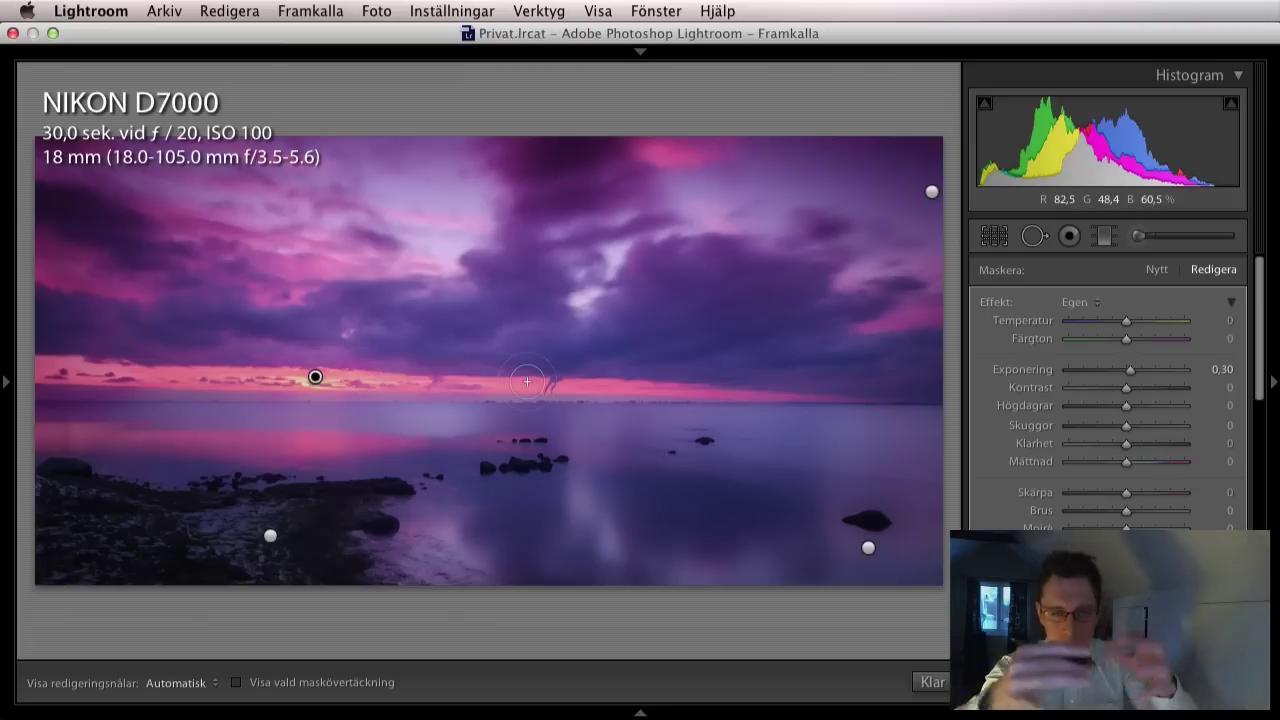
{"action": "left_click", "coordinate": [930, 191]}
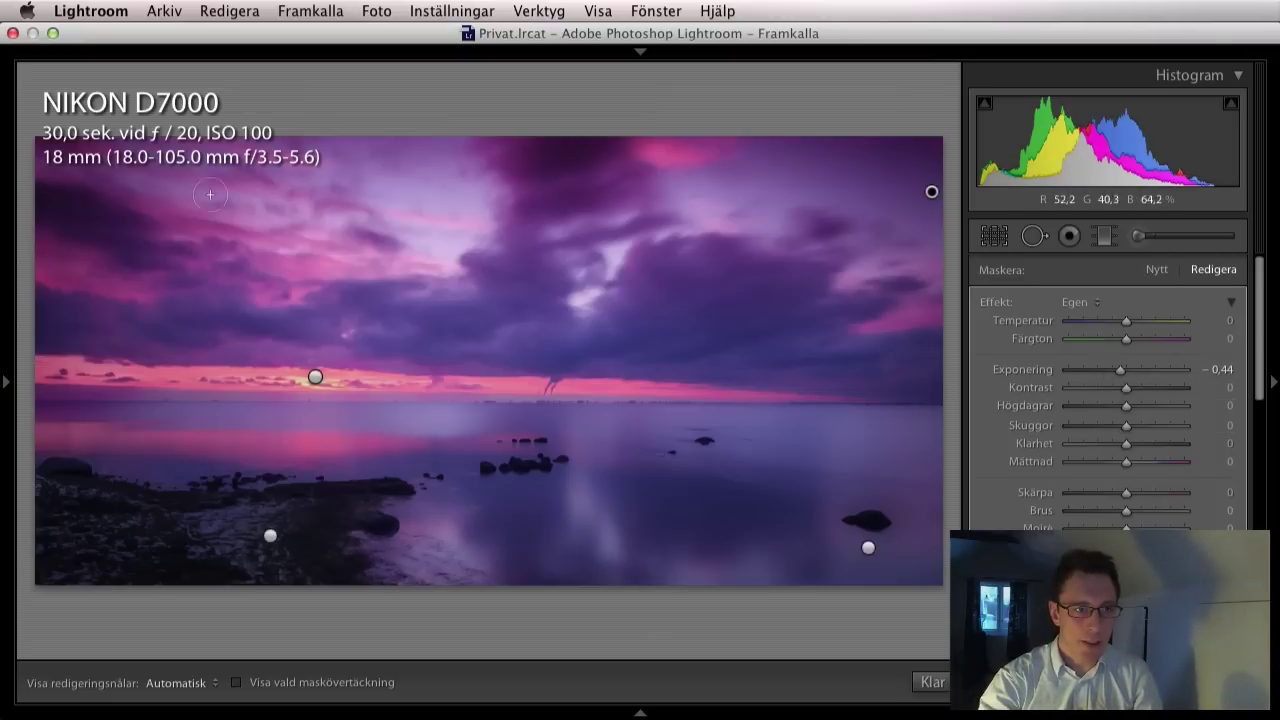
{"action": "left_click", "coordinate": [868, 550]}
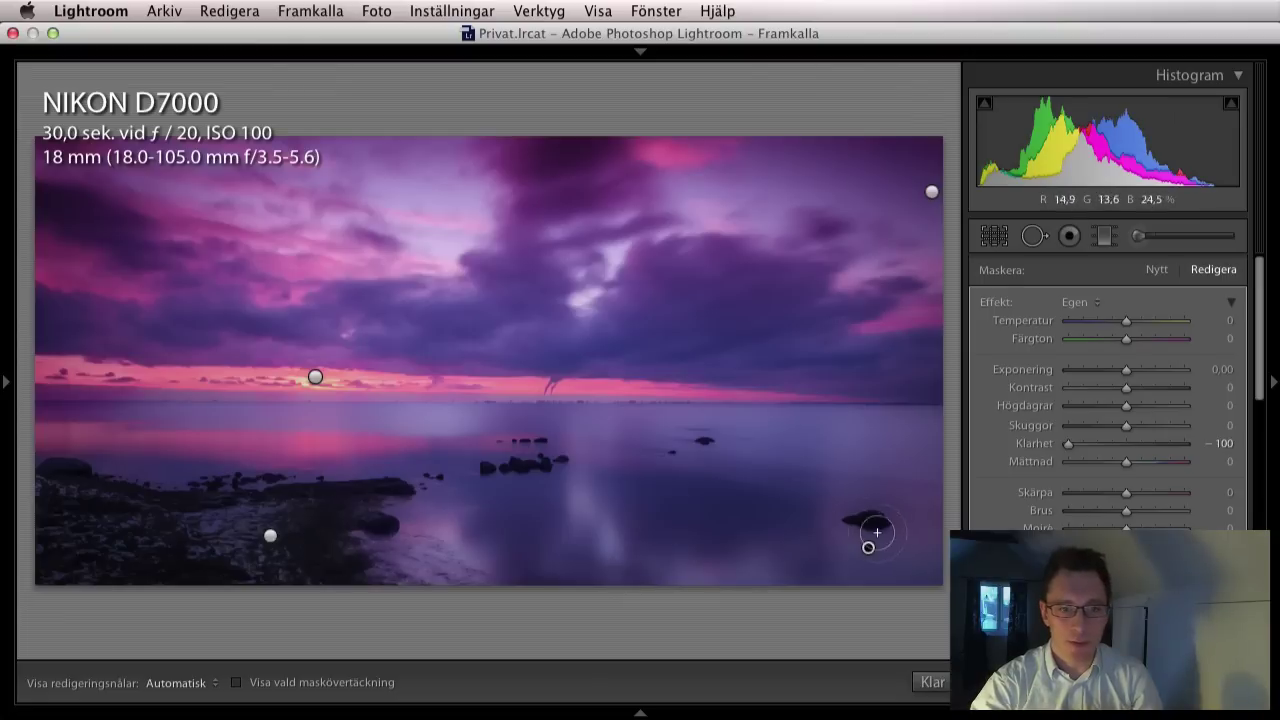
{"action": "left_click", "coordinate": [931, 682]}
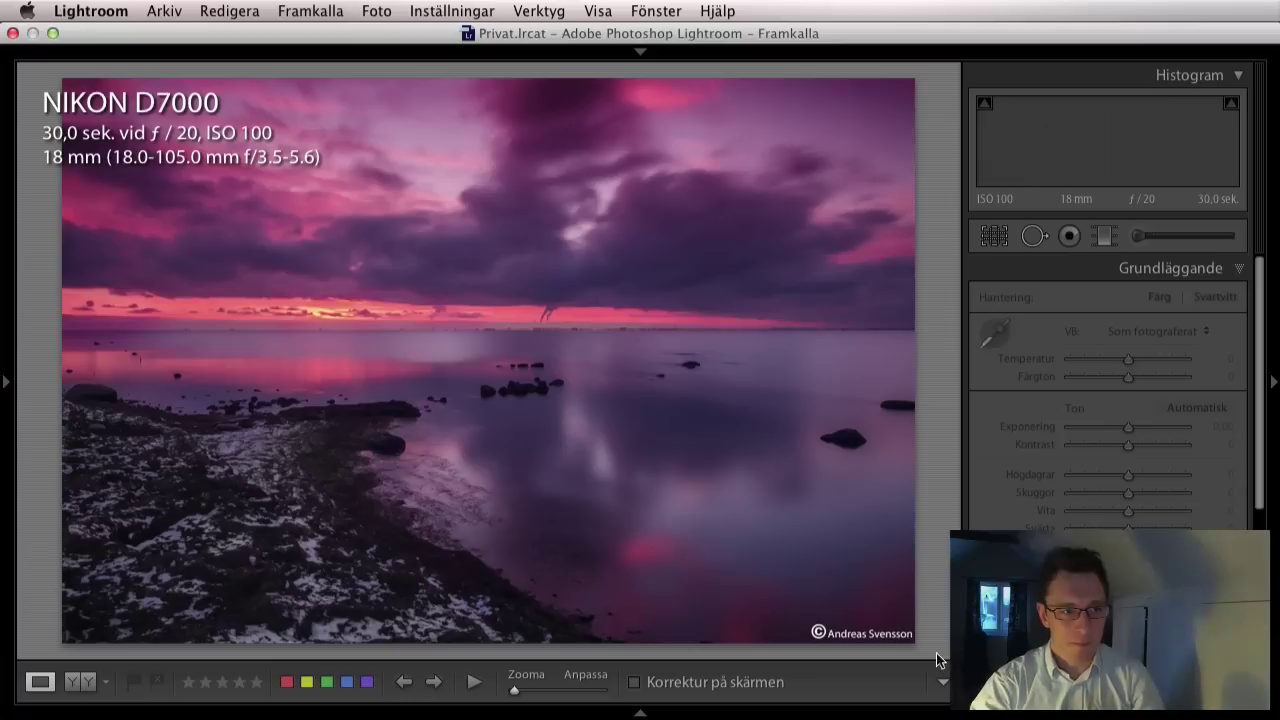
Step: Show the unedited original seascape, zooming to 1:1 on the water and rocks, then back to fit
{"action": "key", "text": "ctrl+shift+r"}
{"action": "left_click", "coordinate": [106, 343]}
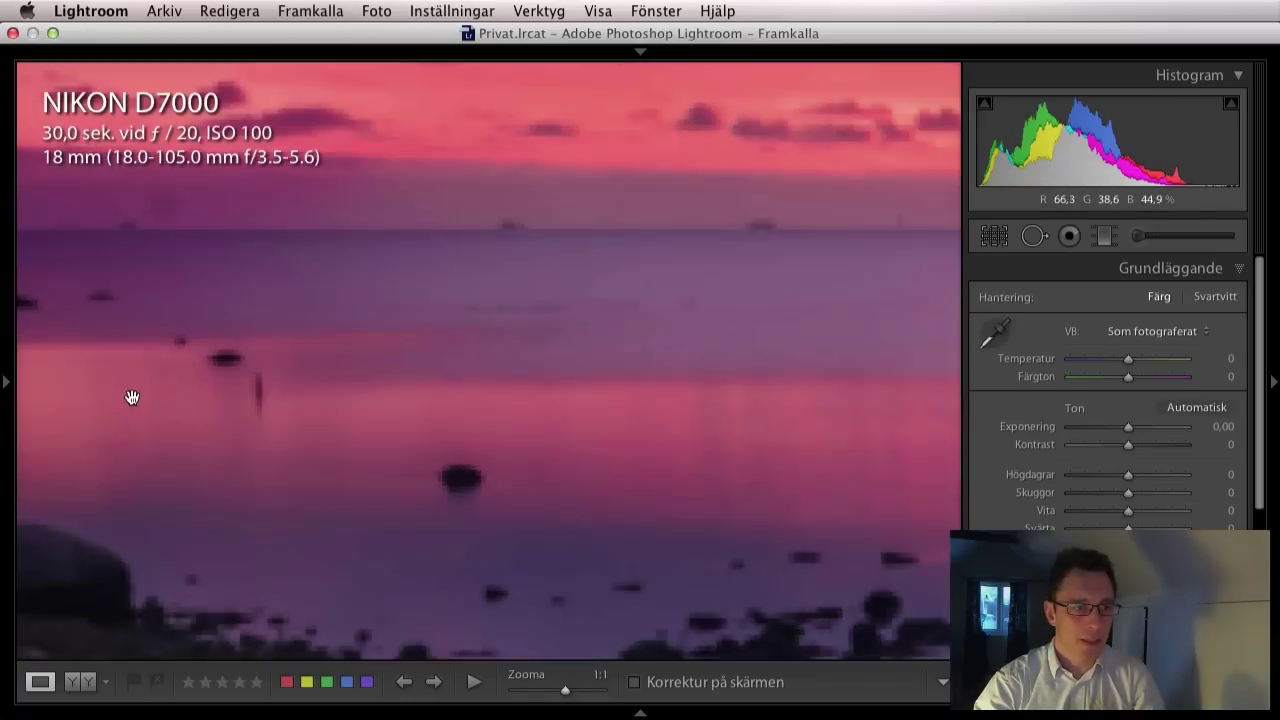
{"action": "left_click_drag", "start_coordinate": [131, 397], "coordinate": [432, 403]}
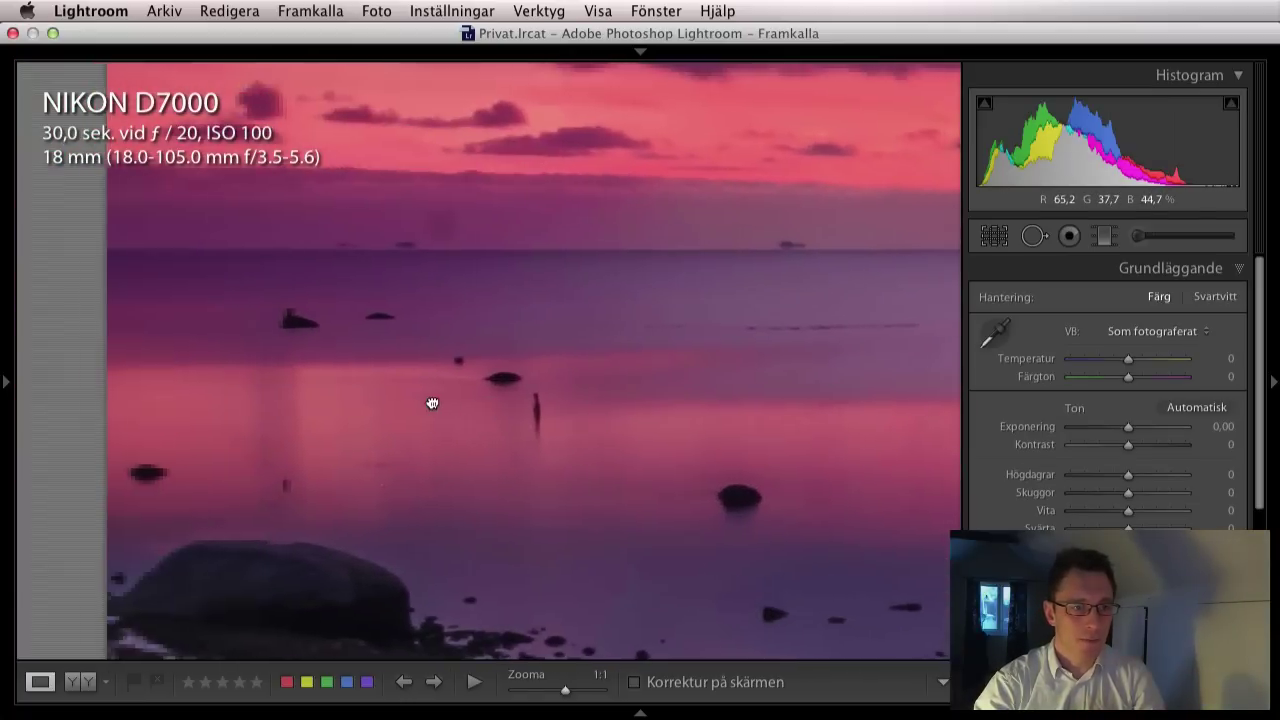
{"action": "left_click", "coordinate": [785, 503]}
{"action": "left_click", "coordinate": [856, 450]}
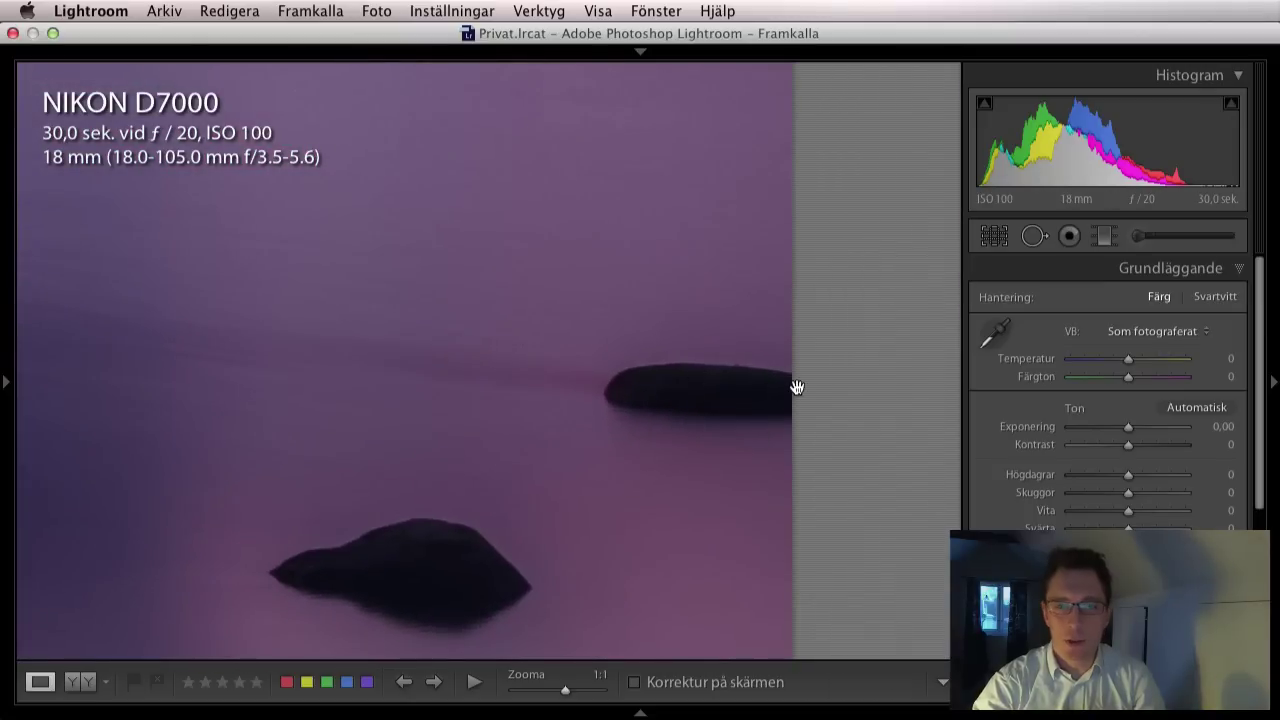
{"action": "left_click", "coordinate": [708, 392]}
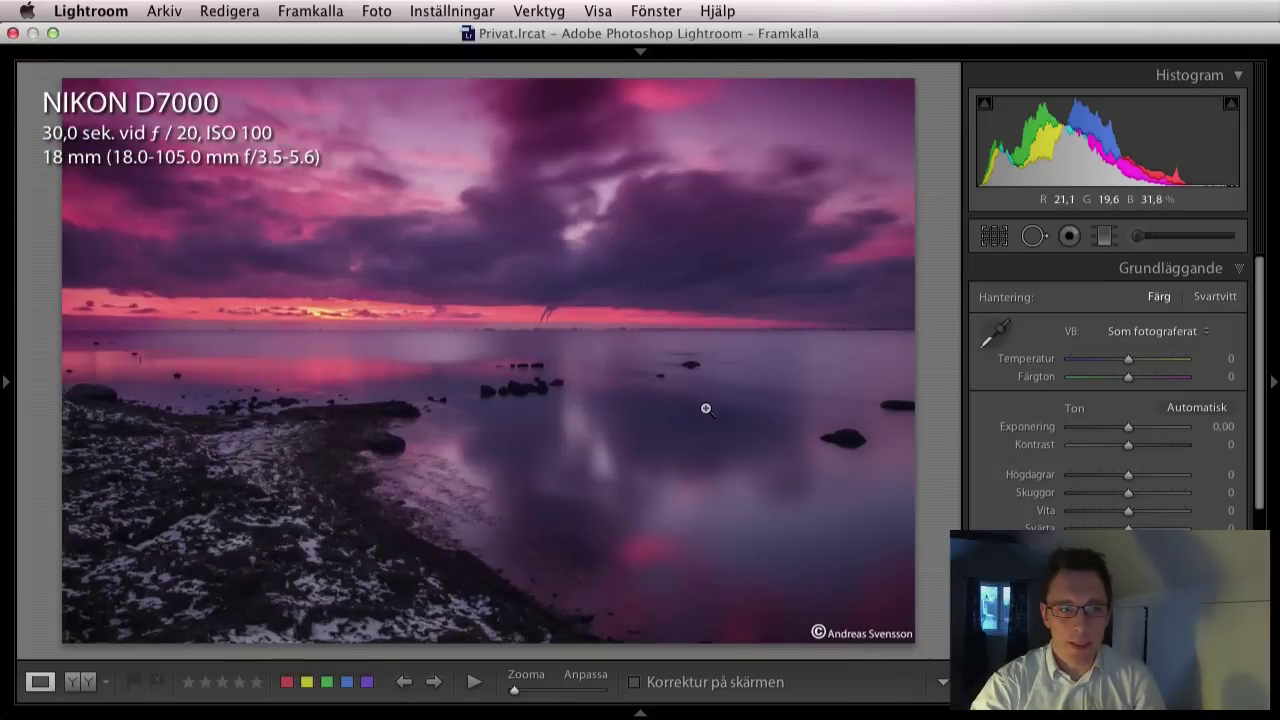
Step: Return to the edited seascape and zoom 1:1 on the shoreline, then back to fit
{"action": "key", "text": "Right"}
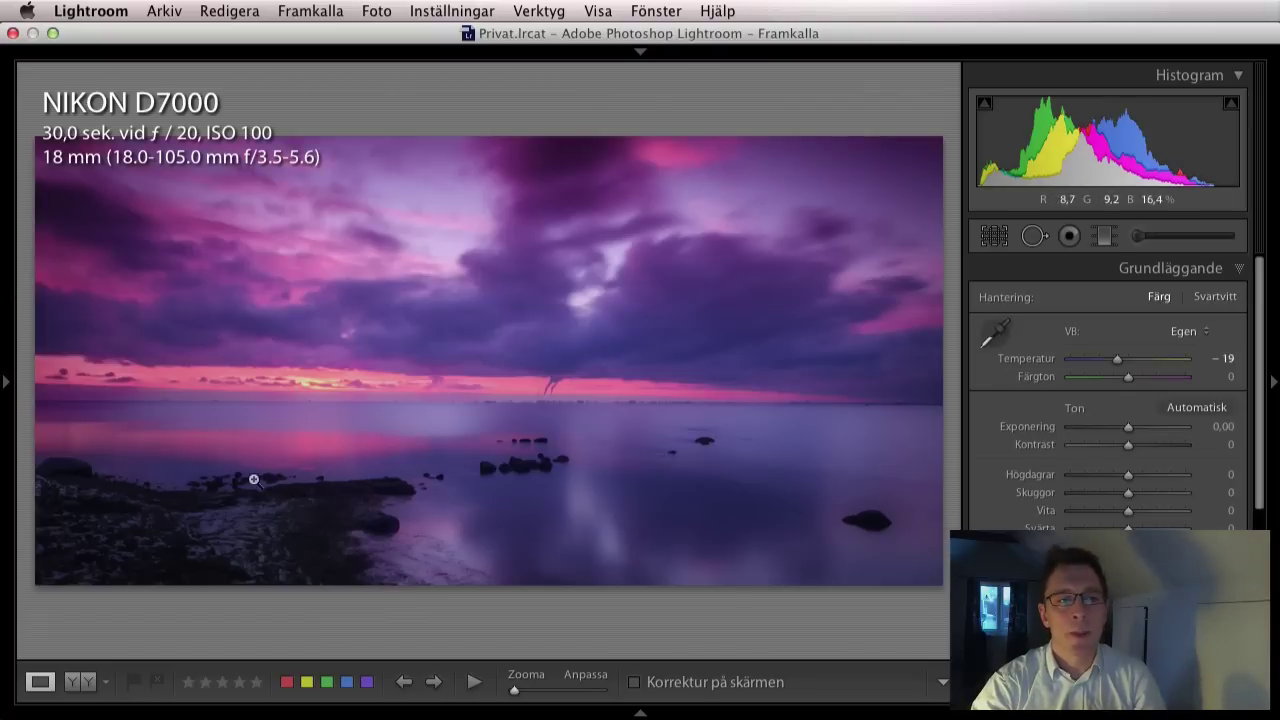
{"action": "left_click", "coordinate": [288, 464]}
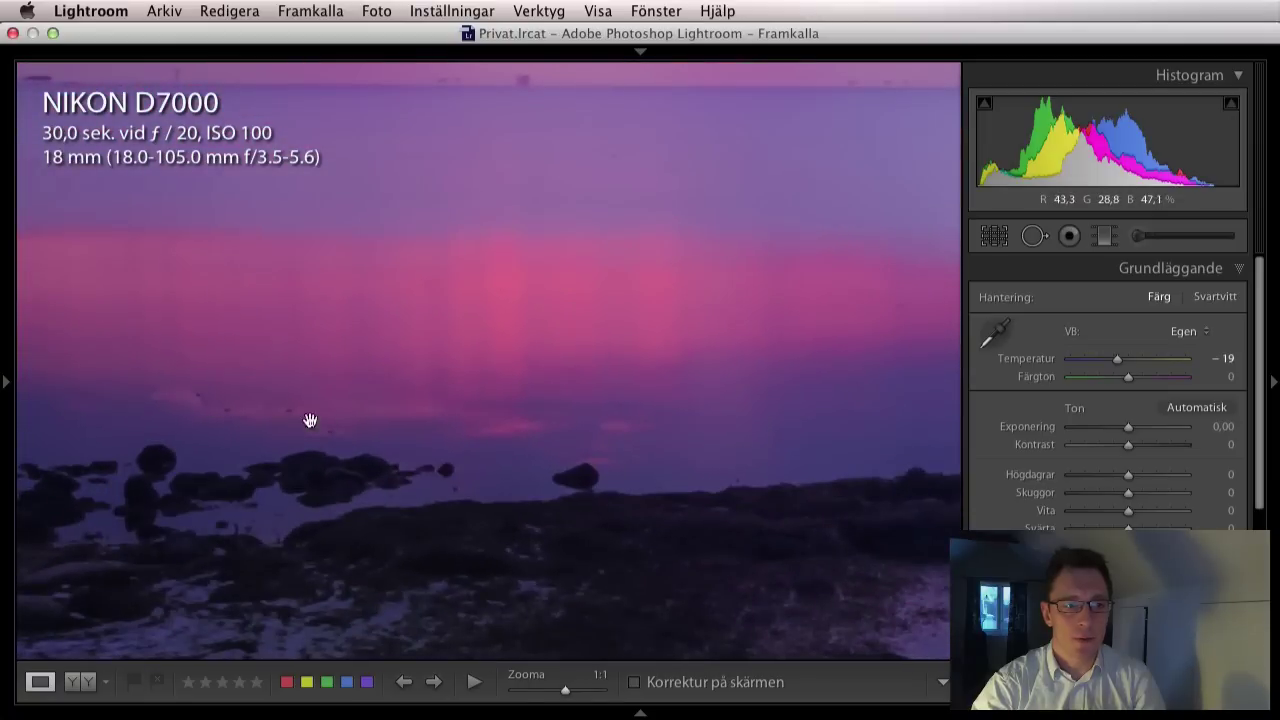
{"action": "left_click", "coordinate": [300, 420]}
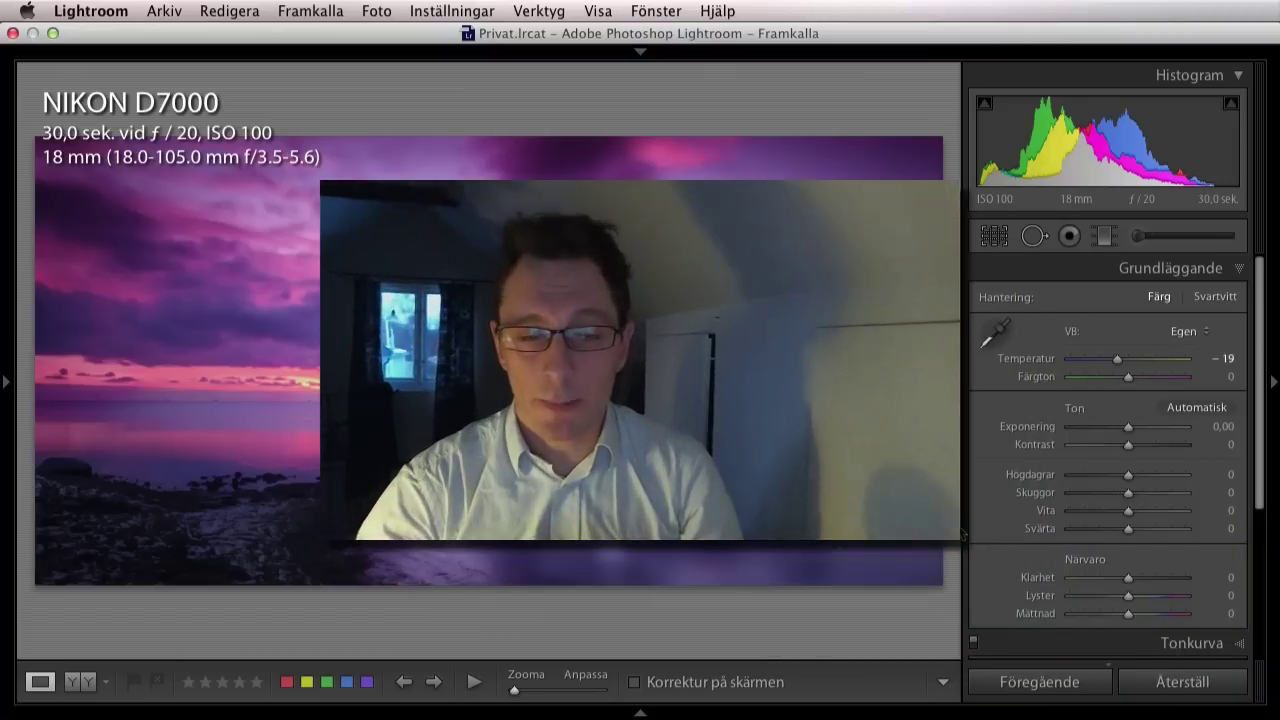
Step: Switch to the Library thumbnail grid with no photo selected
{"action": "key", "text": "g"}
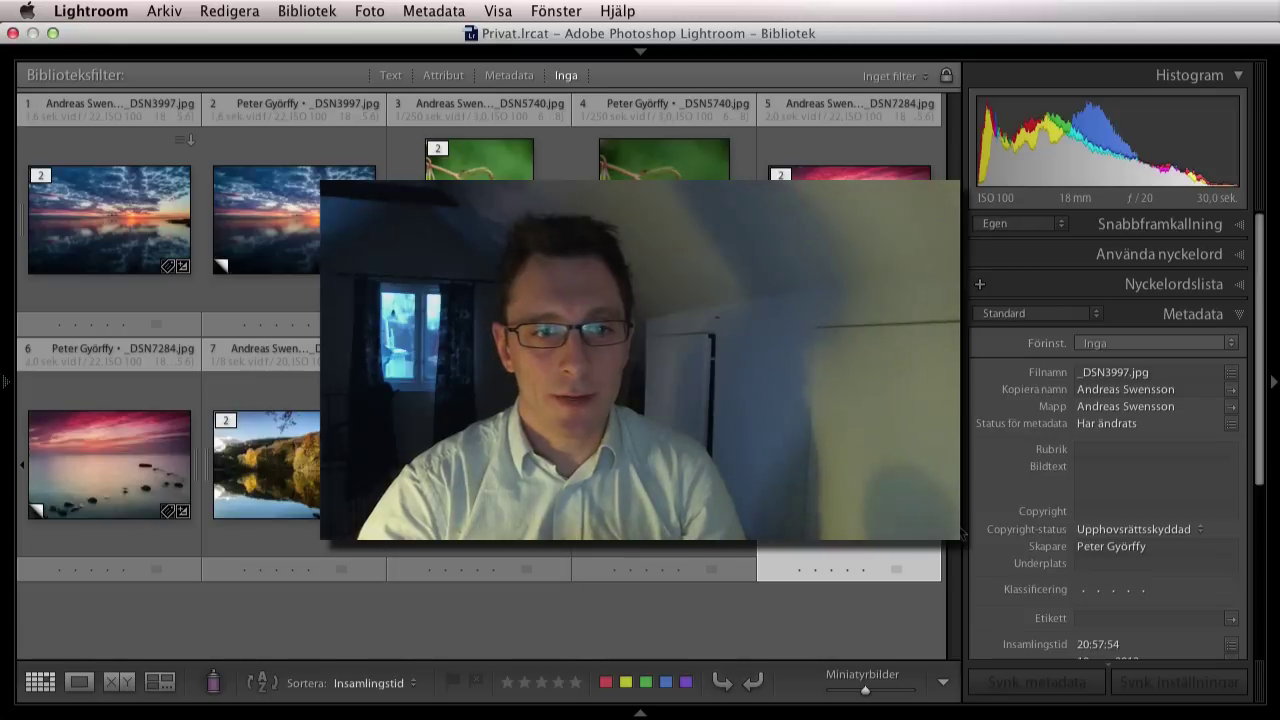
{"action": "left_click", "coordinate": [734, 637]}
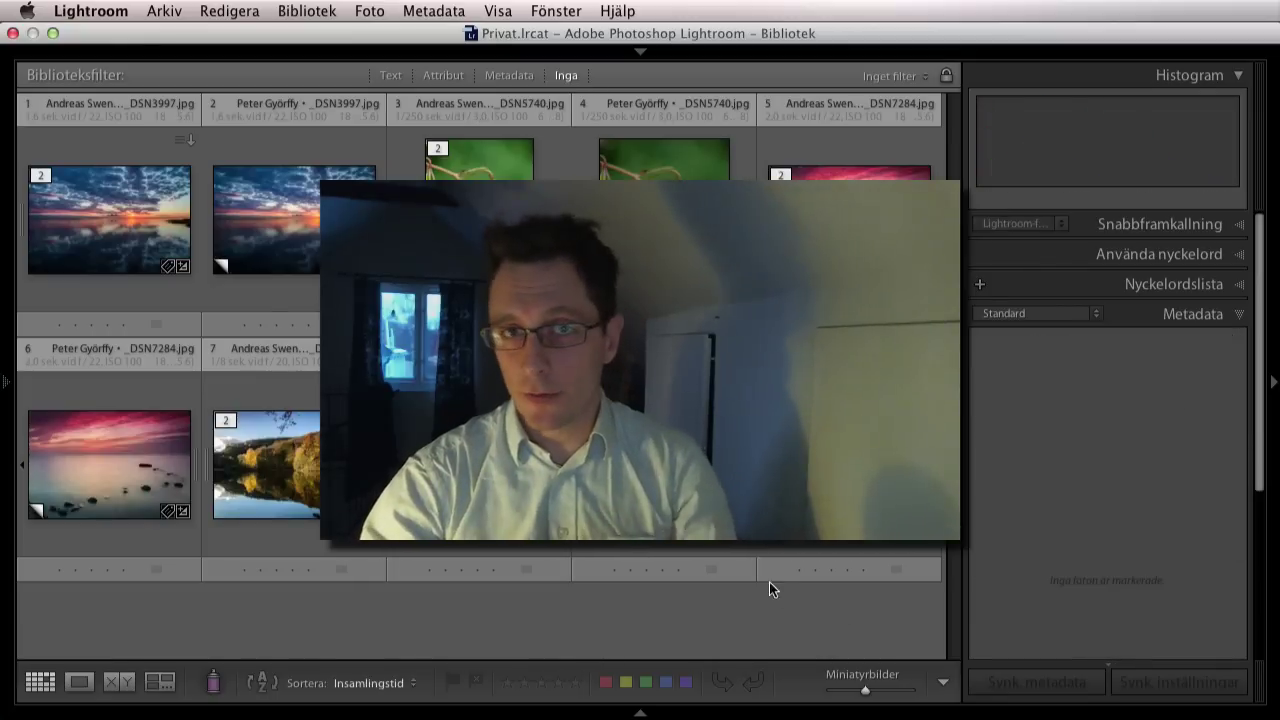